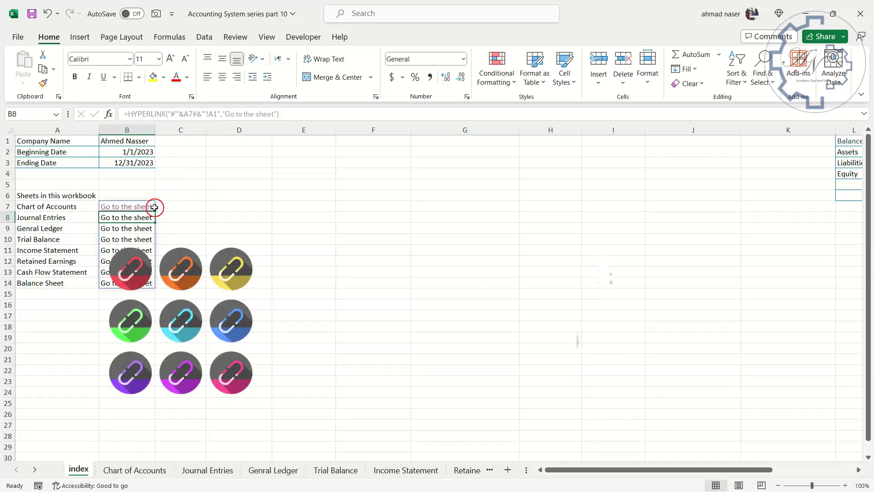
# Step: Test the Go to the sheet links for Balance Sheet and Retained Earnings, returning to the index
pyautogui.click(123, 286)
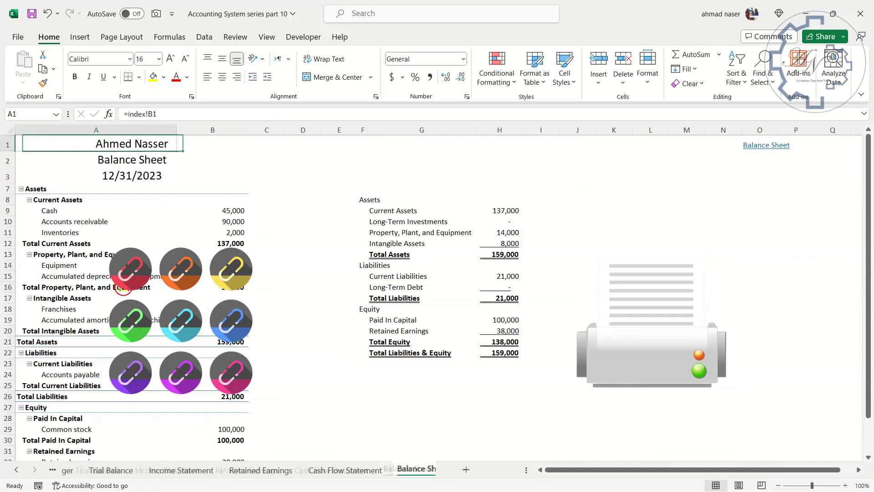
pyautogui.click(763, 145)
pyautogui.click(763, 144)
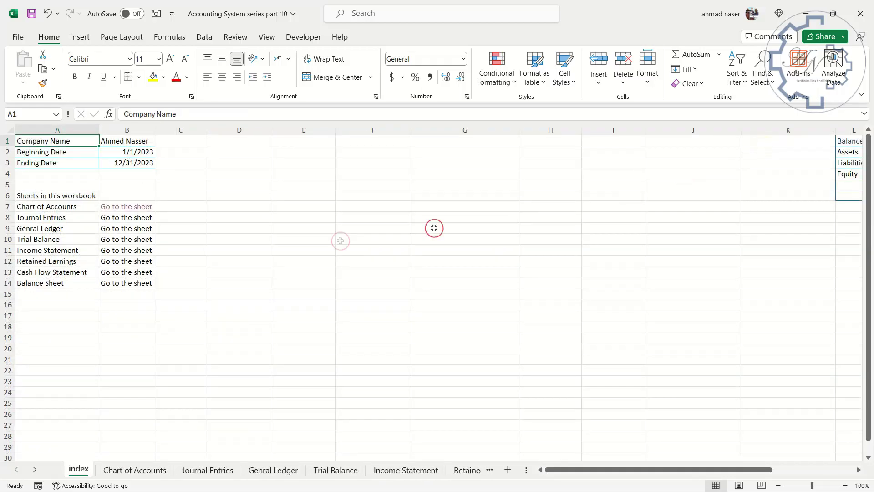
pyautogui.click(134, 258)
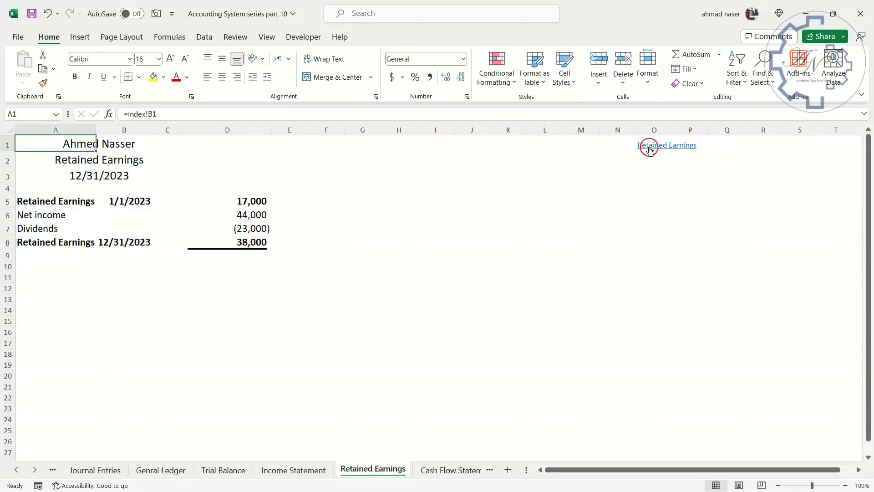
pyautogui.click(649, 146)
# Step: Show the print preview of Genral Ledger and bring up its page orientation choices
pyautogui.hotkey('ctrl', 'p')
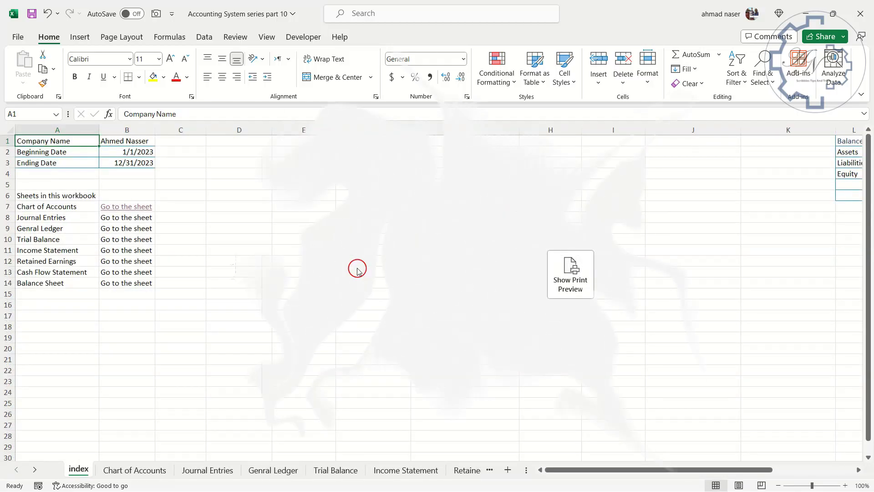
pyautogui.click(583, 279)
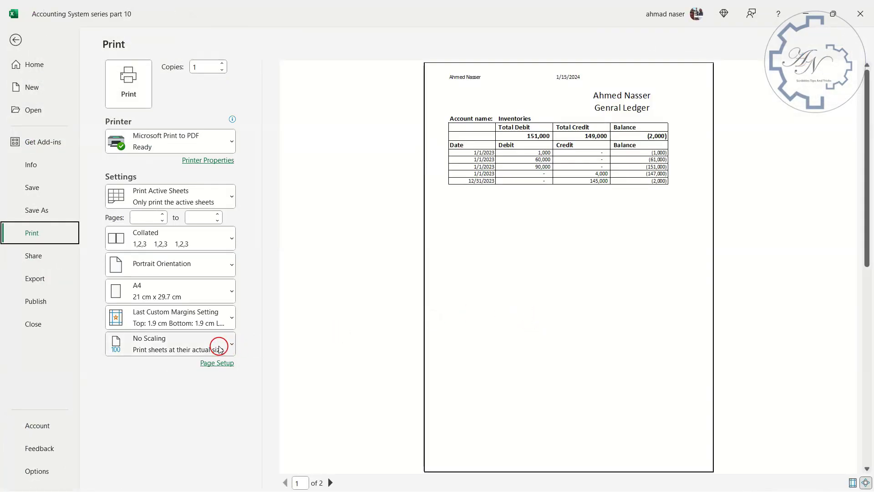
pyautogui.click(221, 263)
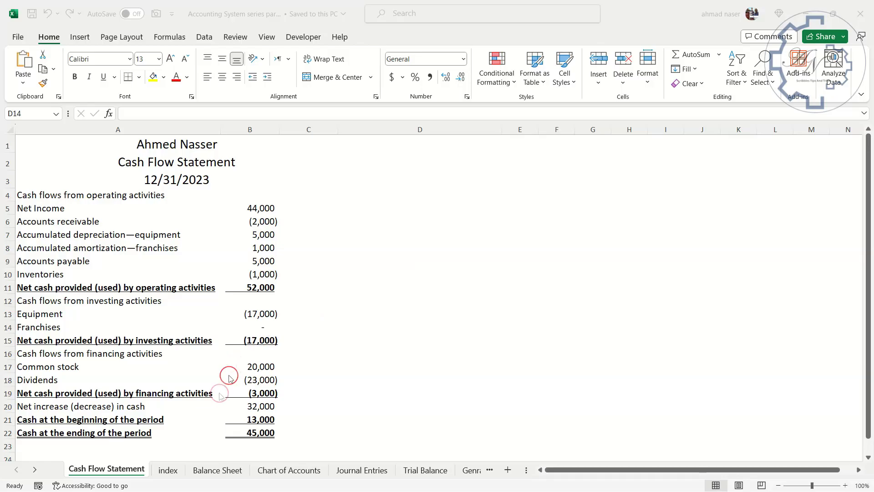
# Step: Drag the index sheet tab to the first position in the workbook
pyautogui.click(178, 470)
pyautogui.click(172, 471)
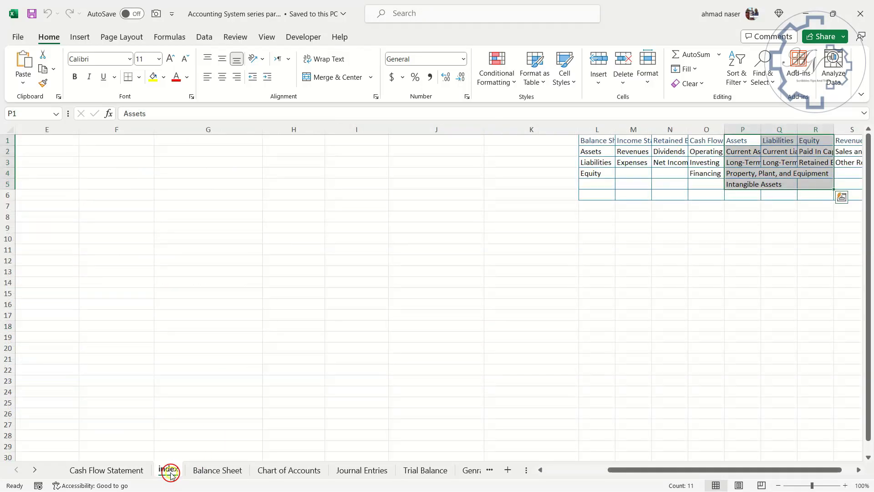
pyautogui.moveTo(85, 479); pyautogui.dragTo(81, 481)
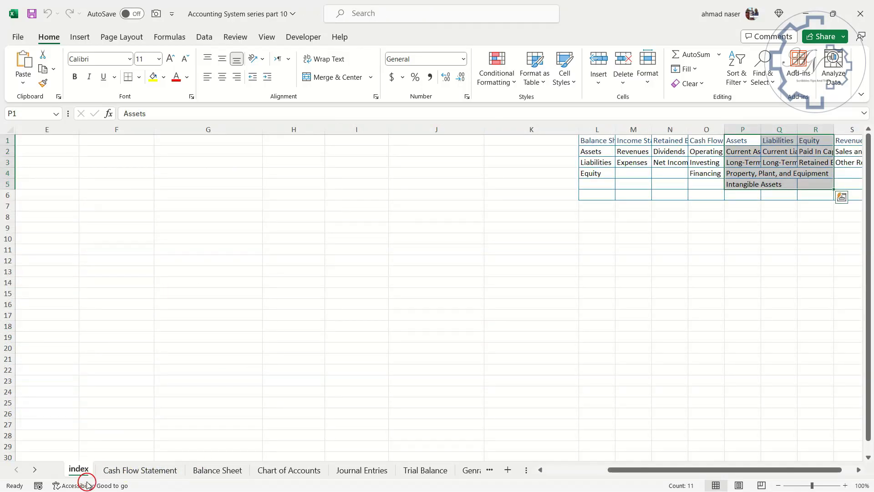
# Step: Move the Cash Flow Statement sheet to the end using Move or Copy
pyautogui.click(116, 471)
pyautogui.rightClick(117, 471)
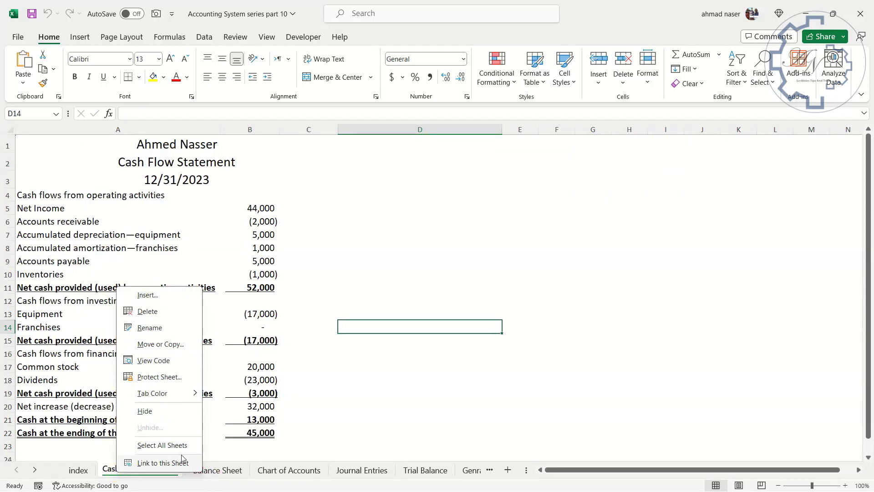
pyautogui.click(170, 343)
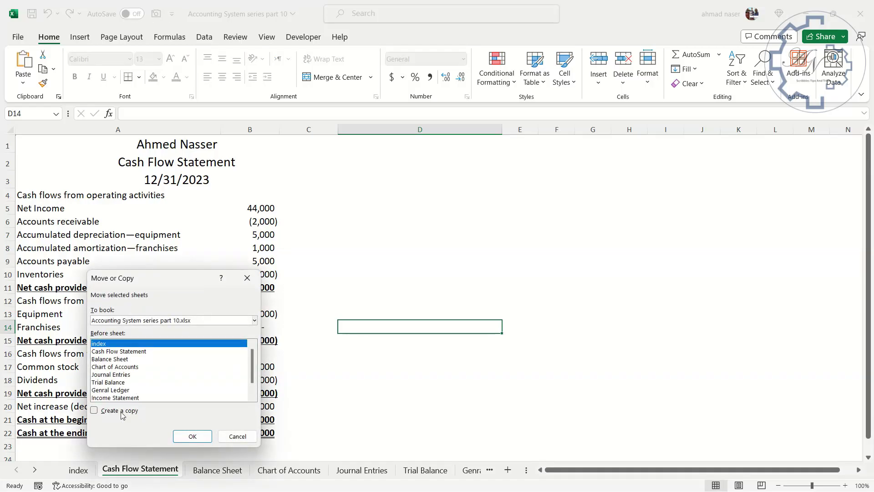
pyautogui.scroll(-3, 123, 396)
pyautogui.click(122, 397)
pyautogui.click(188, 435)
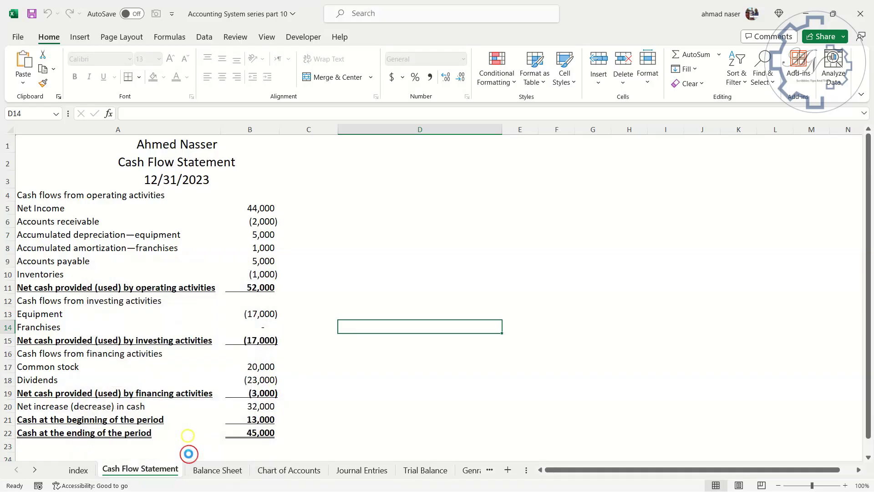
# Step: Drag the Genral Ledger sheet so it sits before Trial Balance
pyautogui.click(115, 472)
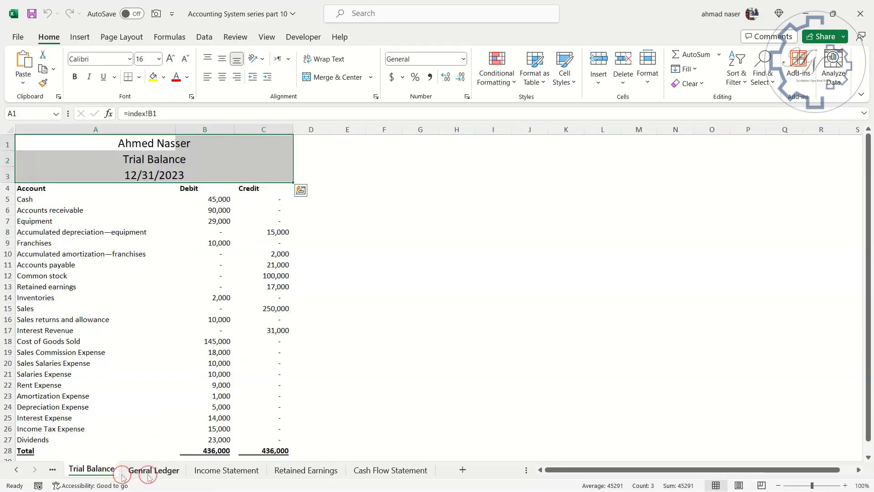
pyautogui.click(312, 471)
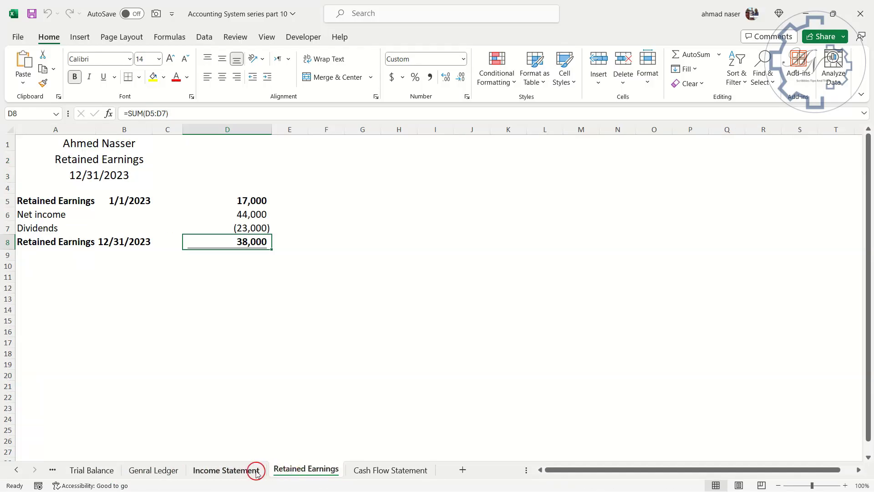
pyautogui.click(153, 470)
pyautogui.click(98, 470)
pyautogui.click(52, 469)
pyautogui.click(202, 470)
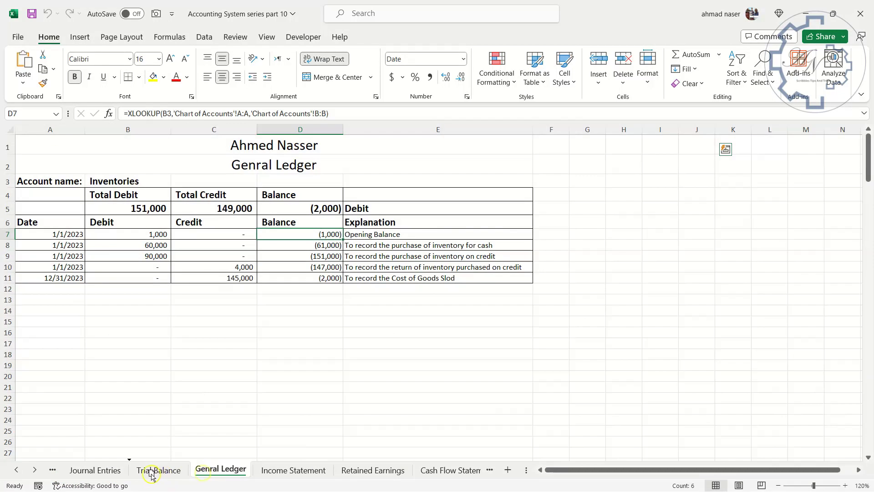
pyautogui.moveTo(141, 476); pyautogui.dragTo(143, 490)
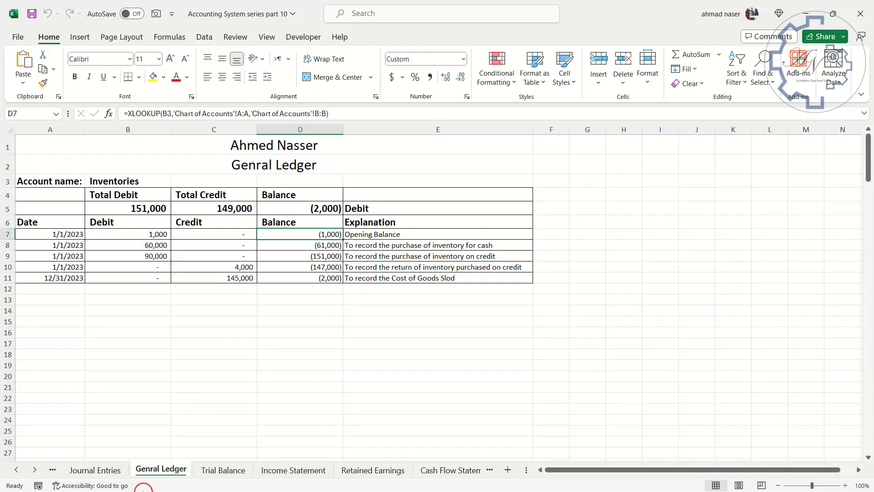
# Step: Move the Balance Sheet sheet to the end, after Cash Flow Statement
pyautogui.click(54, 470)
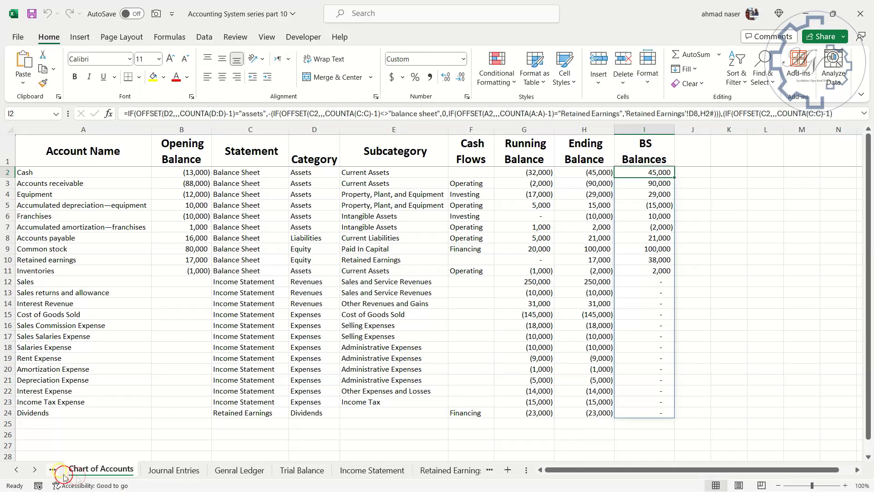
pyautogui.click(62, 470)
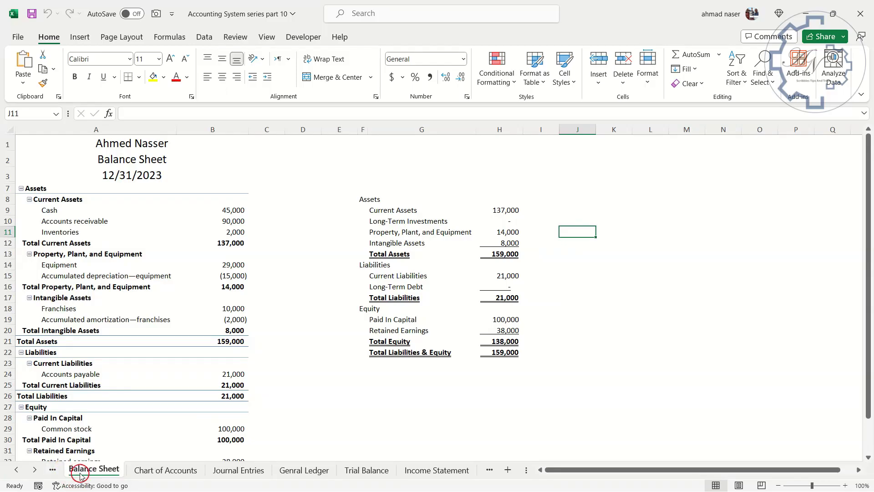
pyautogui.rightClick(80, 475)
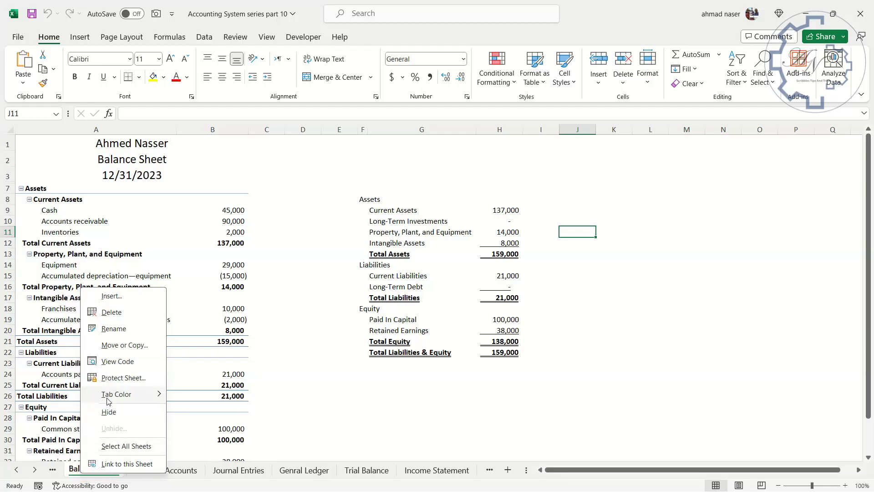
pyautogui.click(117, 347)
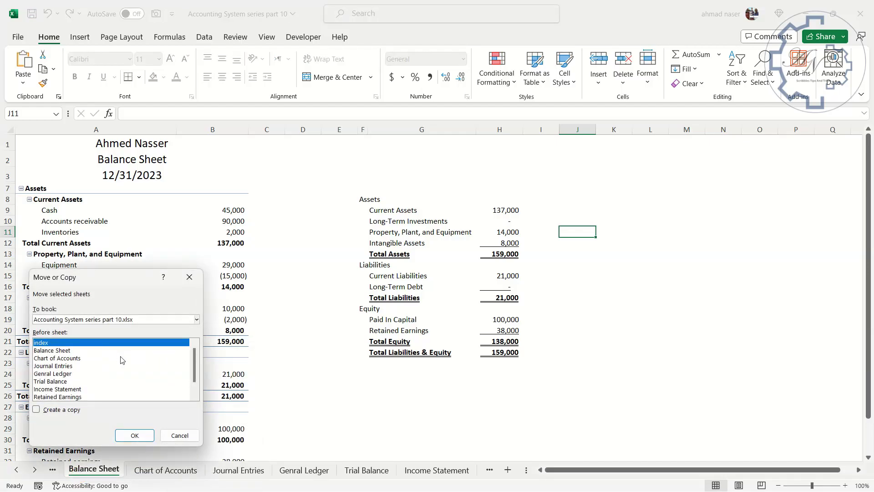
pyautogui.scroll(-1, 83, 381)
pyautogui.click(68, 398)
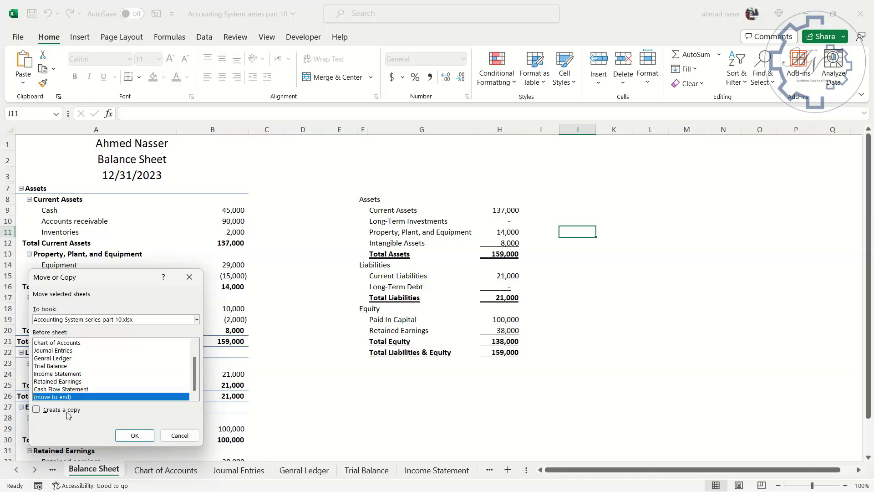
pyautogui.click(132, 433)
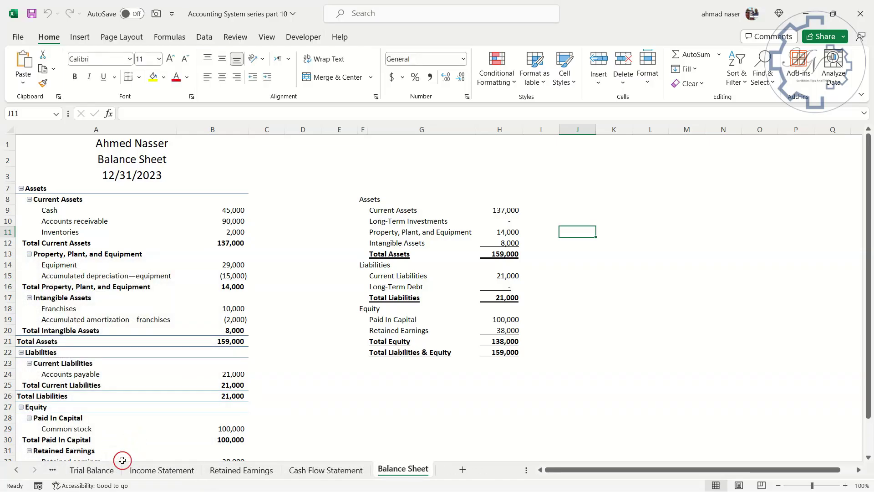
# Step: Copy the =TEXTAFTER(CELL("filename",A1),"]") sheet-name formula from A2 into O1 on Balance Sheet
pyautogui.click(312, 474)
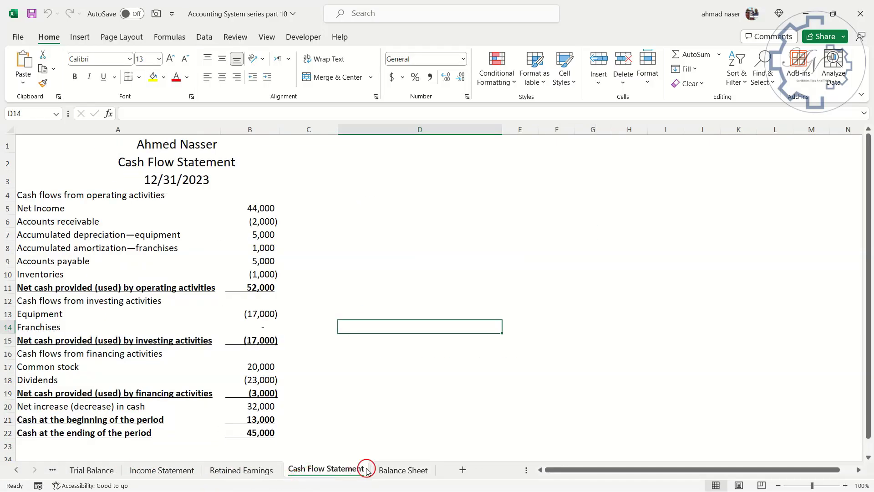
pyautogui.click(386, 472)
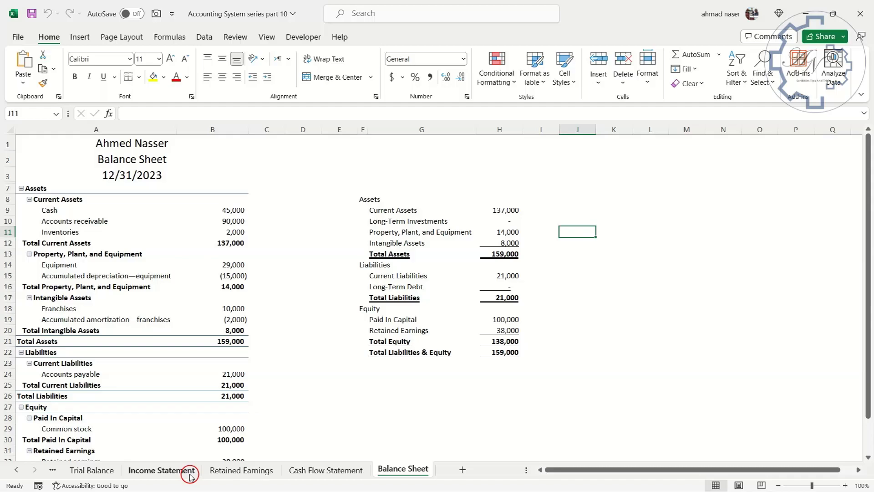
pyautogui.click(60, 161)
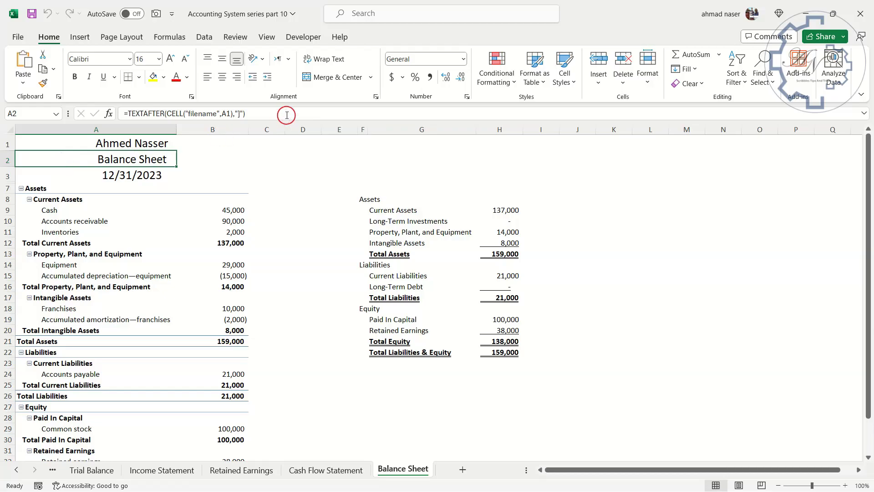
pyautogui.moveTo(287, 113); pyautogui.dragTo(141, 114)
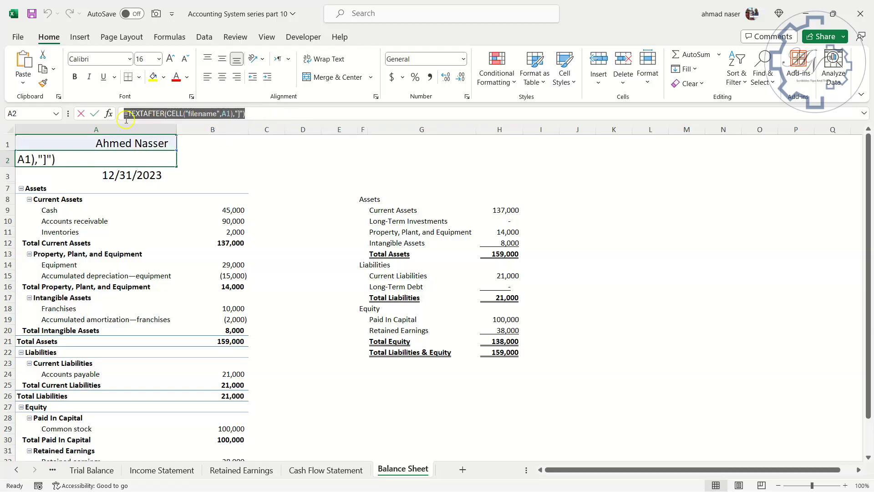
pyautogui.click(126, 122)
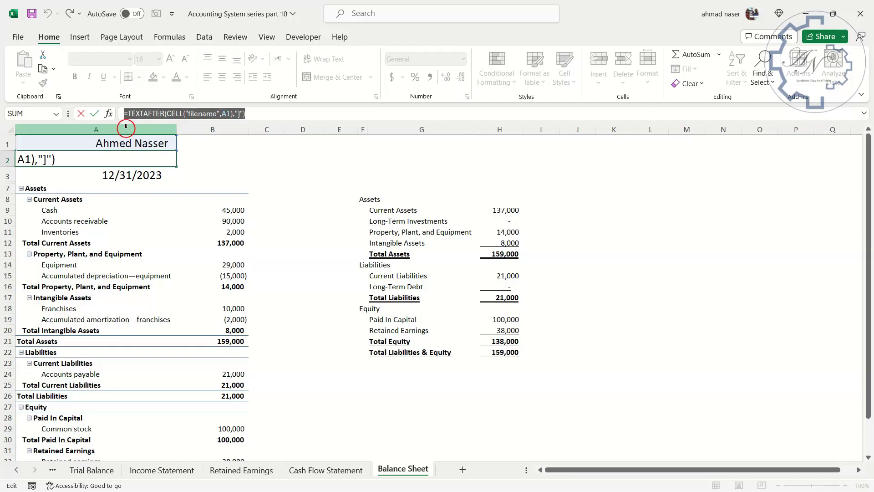
pyautogui.hotkey('ctrl', 'c')
pyautogui.click(760, 137)
pyautogui.hotkey('ctrl', 'v')
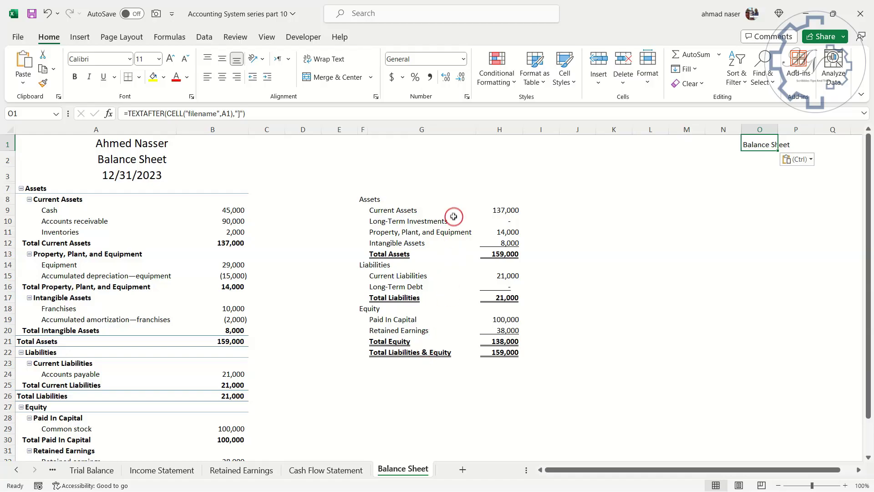
# Step: Hyperlink O1 to the index sheet via Place in This Document, then copy the cell
pyautogui.rightClick(757, 144)
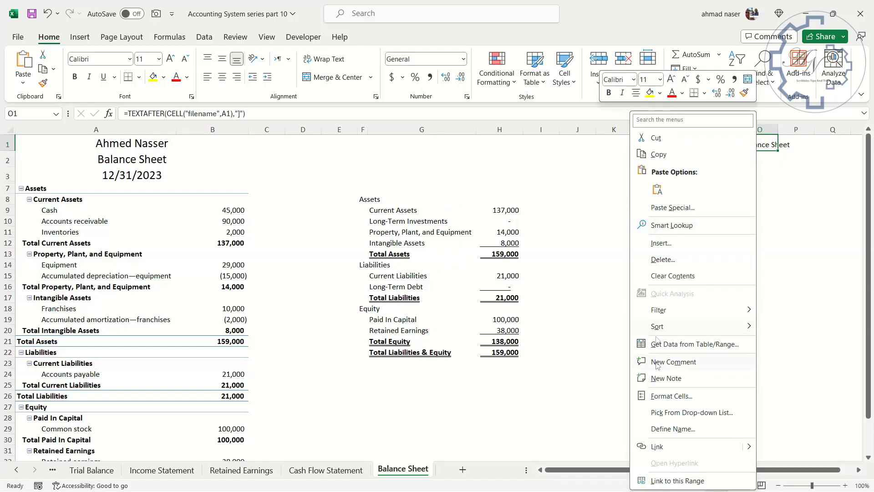
pyautogui.click(601, 440)
pyautogui.hotkey('ctrl', 'k')
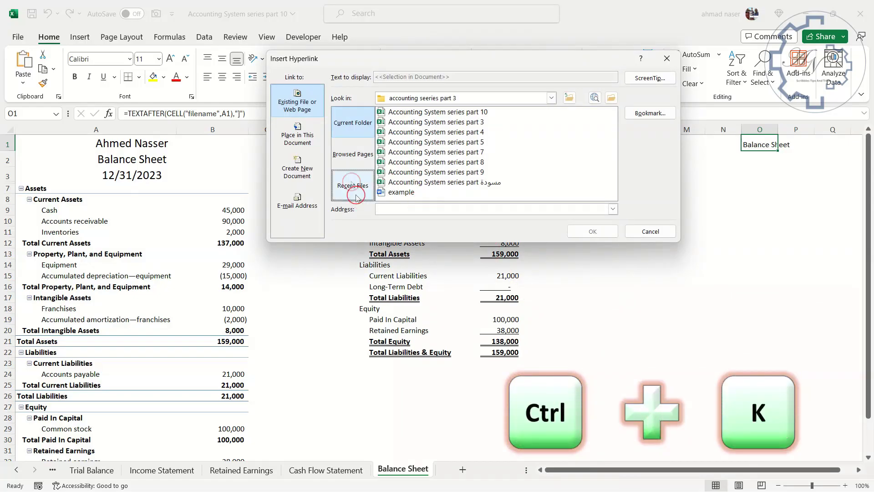
pyautogui.click(313, 144)
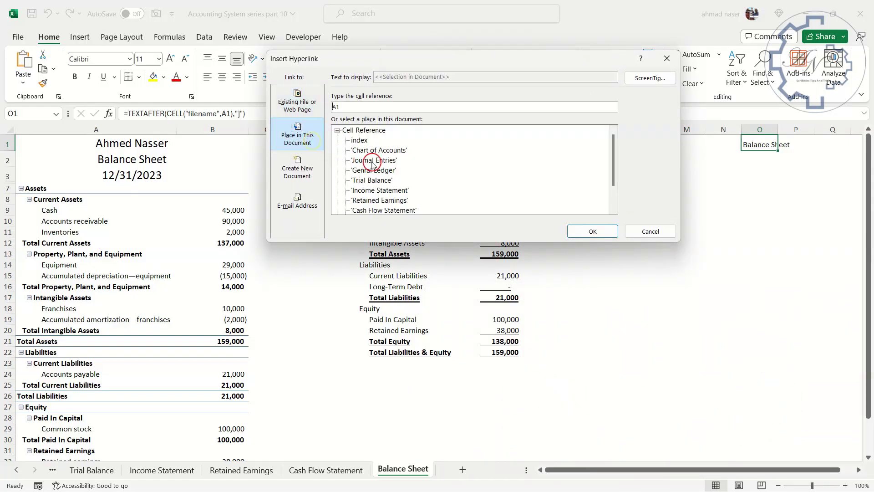
pyautogui.click(587, 230)
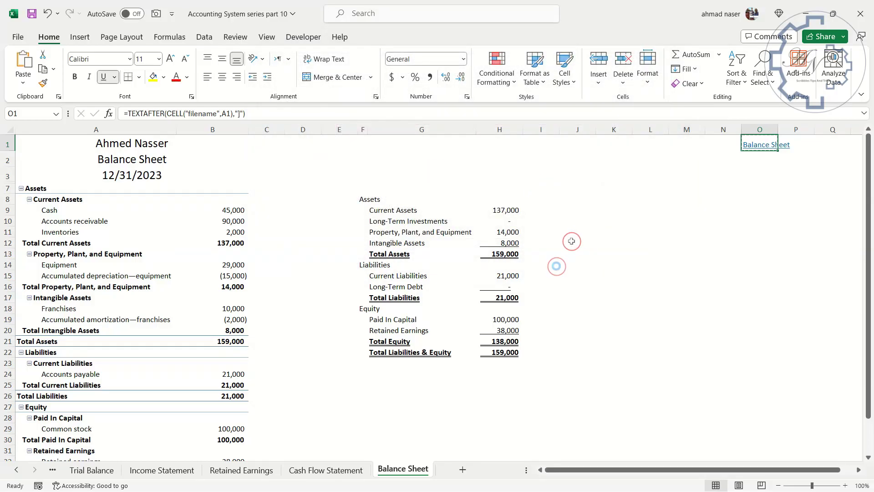
pyautogui.hotkey('ctrl', 'c')
# Step: Paste the linked sheet-name cell into row 1 of Cash Flow Statement, Retained Earnings and Income Statement
pyautogui.click(347, 469)
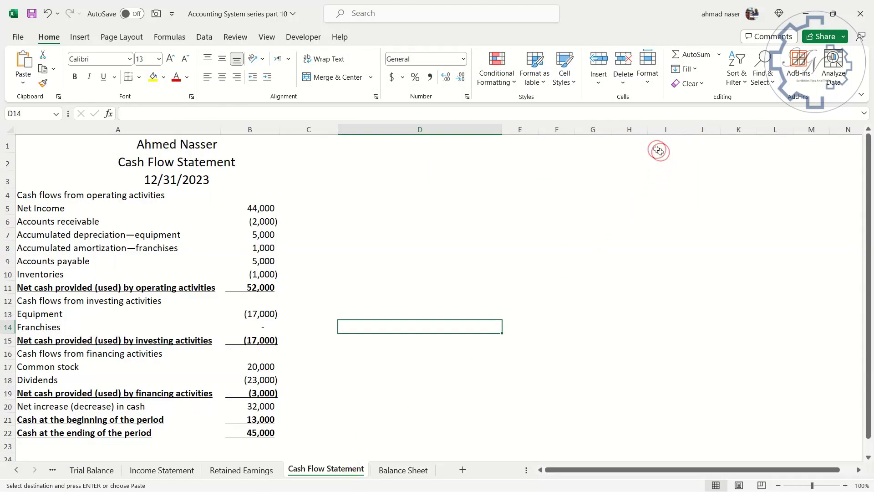
pyautogui.click(699, 136)
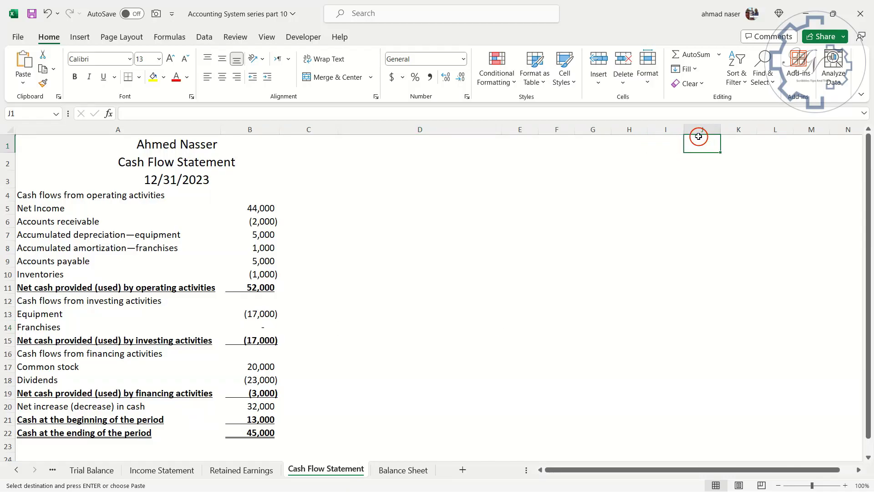
pyautogui.press('Right')
pyautogui.press('Right')
pyautogui.press('Right')
pyautogui.press('Right')
pyautogui.press('Right')
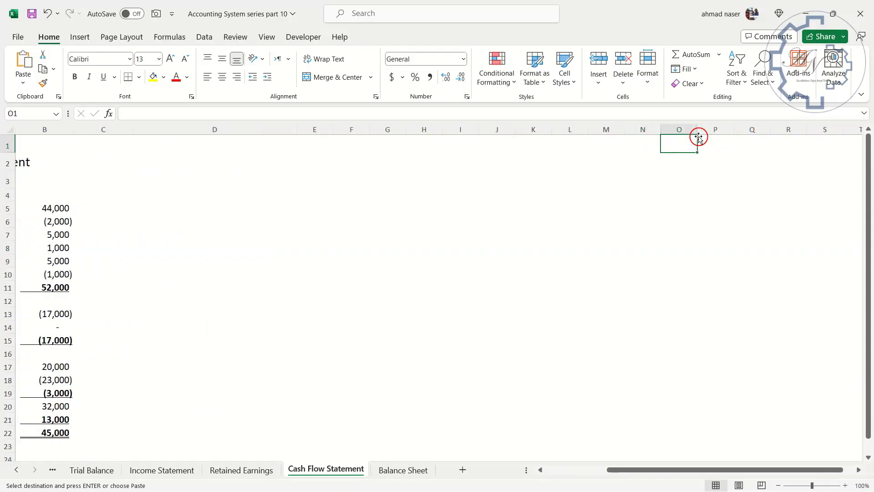
pyautogui.press('Left')
pyautogui.press('Right')
pyautogui.hotkey('ctrl', 'v')
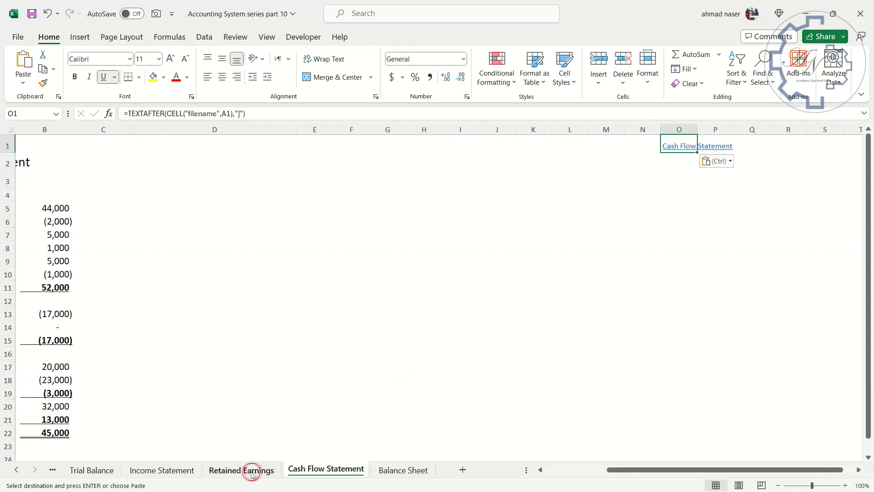
pyautogui.click(248, 470)
pyautogui.press('Right')
pyautogui.press('Right')
pyautogui.press('Right')
pyautogui.press('Right')
pyautogui.press('Right')
pyautogui.press('Right')
pyautogui.press('Right')
pyautogui.press('Right')
pyautogui.hotkey('ctrl', 'v')
pyautogui.click(162, 470)
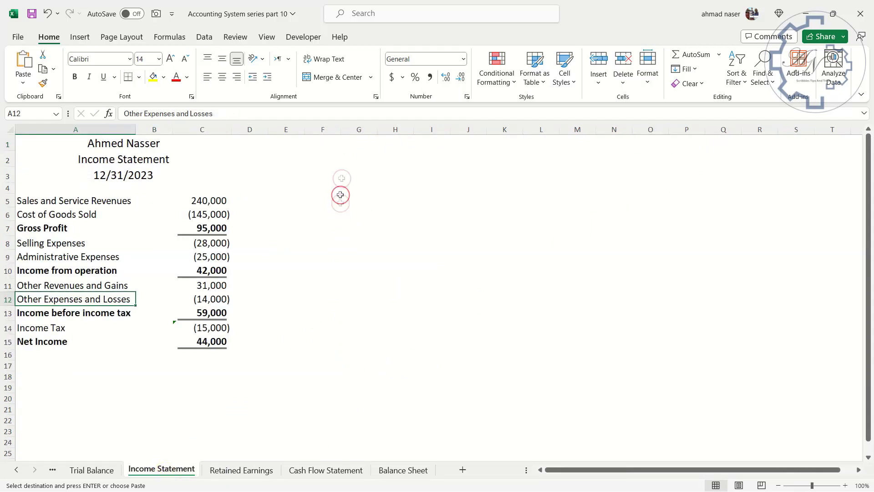
pyautogui.click(650, 143)
pyautogui.hotkey('ctrl', 'v')
# Step: Paste it into row 1 of Trial Balance, Genral Ledger, Journal Entries and Chart of Accounts, ending on index
pyautogui.hotkey('ctrl', 'pageup')
pyautogui.click(710, 139)
pyautogui.hotkey('ctrl', 'v')
pyautogui.hotkey('ctrl', 'pageup')
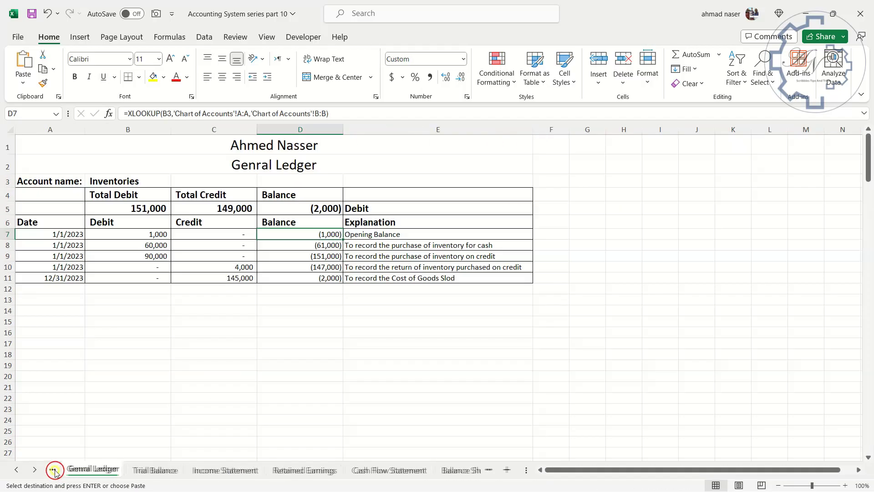
pyautogui.click(786, 144)
pyautogui.press('Right')
pyautogui.hotkey('ctrl', 'v')
pyautogui.hotkey('ctrl', 'pageup')
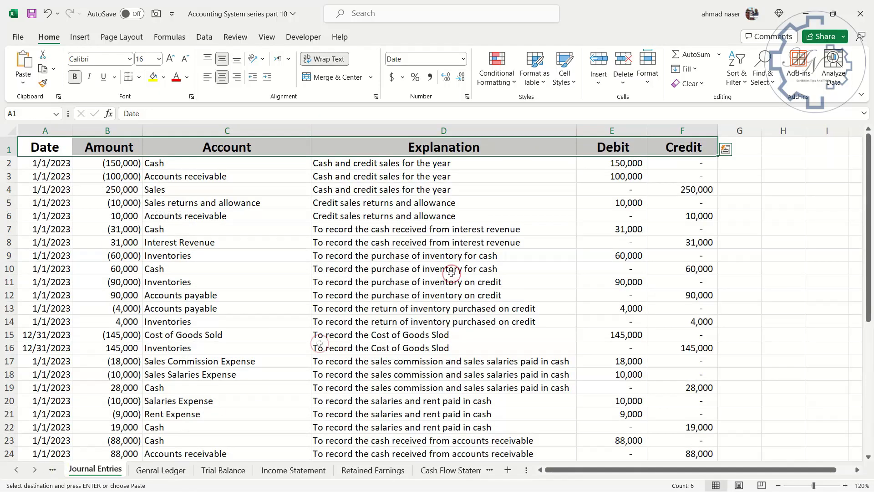
pyautogui.click(742, 145)
pyautogui.press('Right')
pyautogui.press('Right')
pyautogui.press('Right')
pyautogui.press('Right')
pyautogui.press('Right')
pyautogui.press('Right')
pyautogui.press('Right')
pyautogui.press('Right')
pyautogui.hotkey('ctrl', 'v')
pyautogui.hotkey('ctrl', 'pageup')
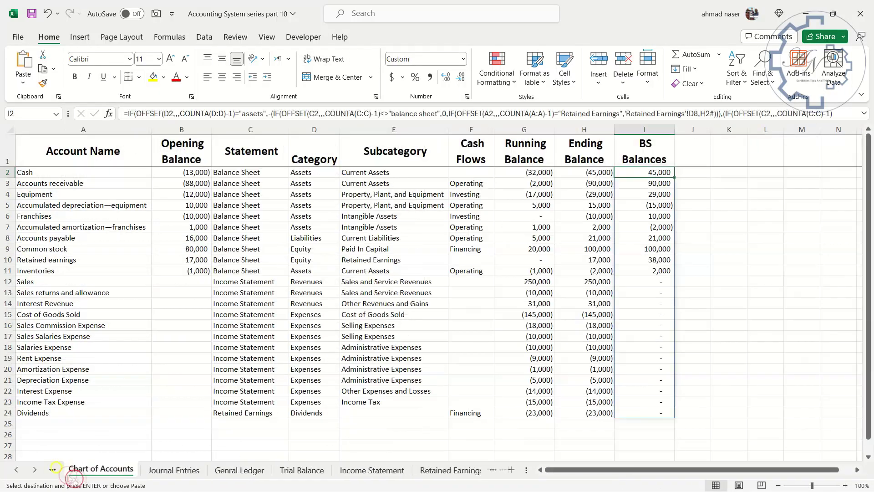
pyautogui.press('Right')
pyautogui.press('Right')
pyautogui.press('Right')
pyautogui.press('Right')
pyautogui.press('Right')
pyautogui.press('Right')
pyautogui.hotkey('ctrl', 'v')
pyautogui.hotkey('ctrl', 'pageup')
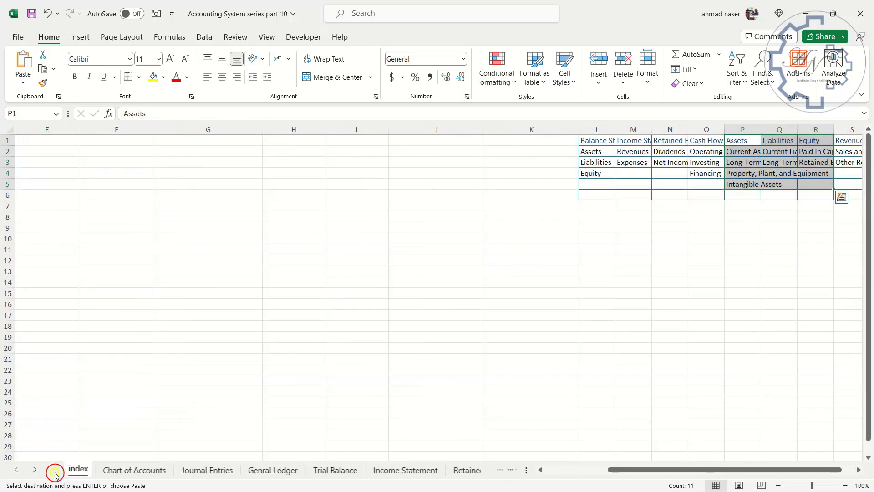
# Step: Start a TEXTJOIN formula in index!A6 with ";" delimiter and TRUE to ignore empty cells
pyautogui.click(226, 248)
pyautogui.press('Left')
pyautogui.press('Left')
pyautogui.press('Left')
pyautogui.press('Left')
pyautogui.press('Left')
pyautogui.press('Left')
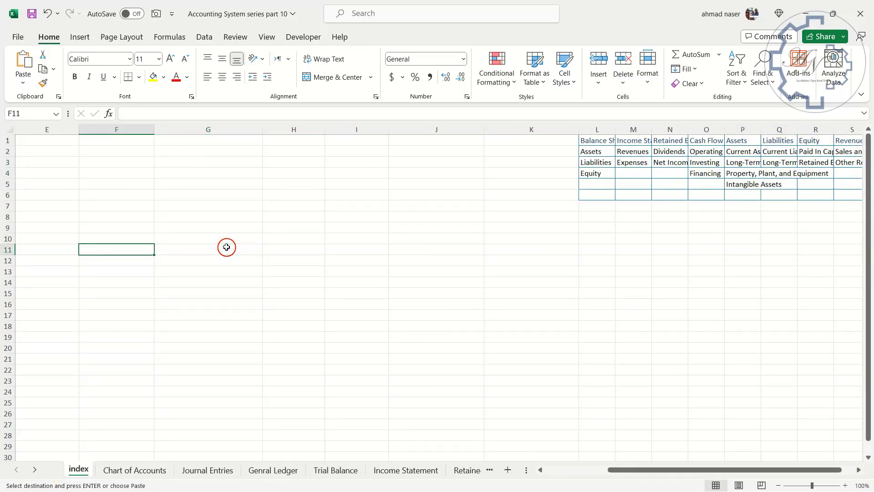
pyautogui.click(48, 207)
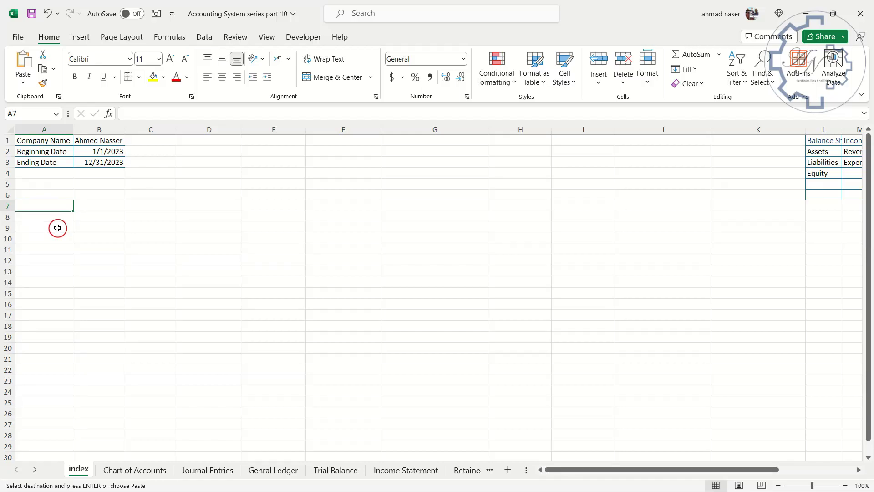
pyautogui.click(53, 197)
pyautogui.write('=')
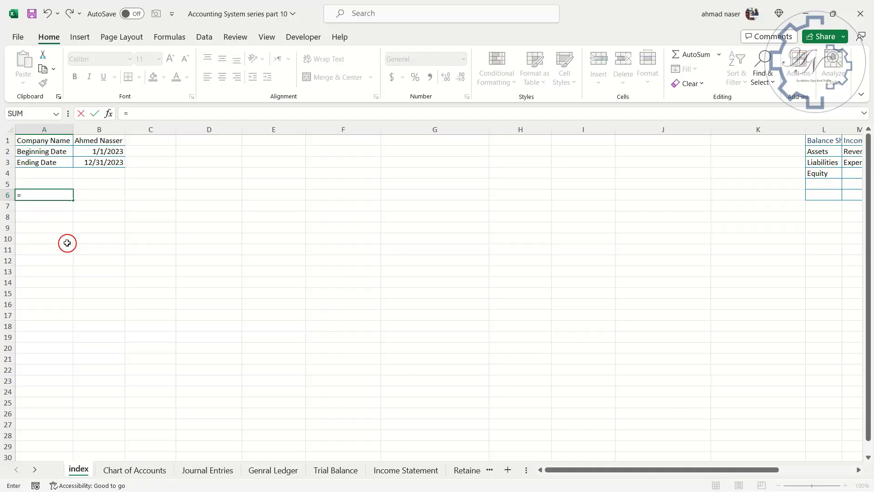
pyautogui.write('tex')
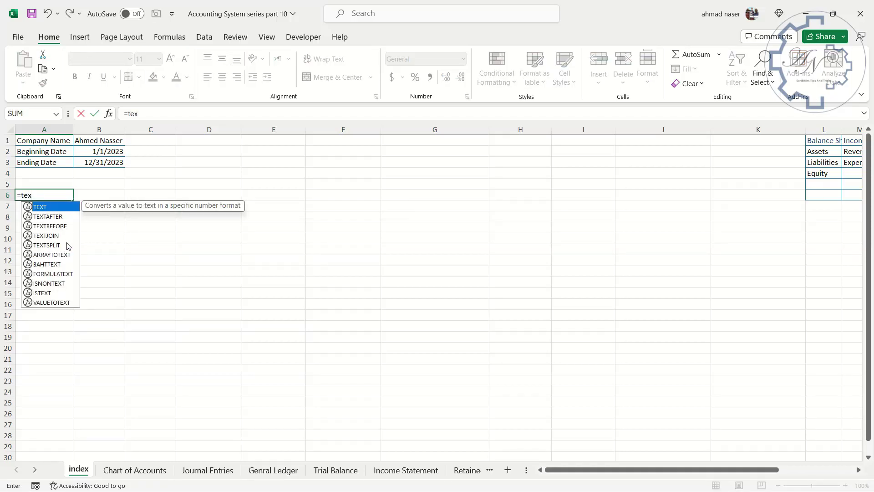
pyautogui.doubleClick(54, 235)
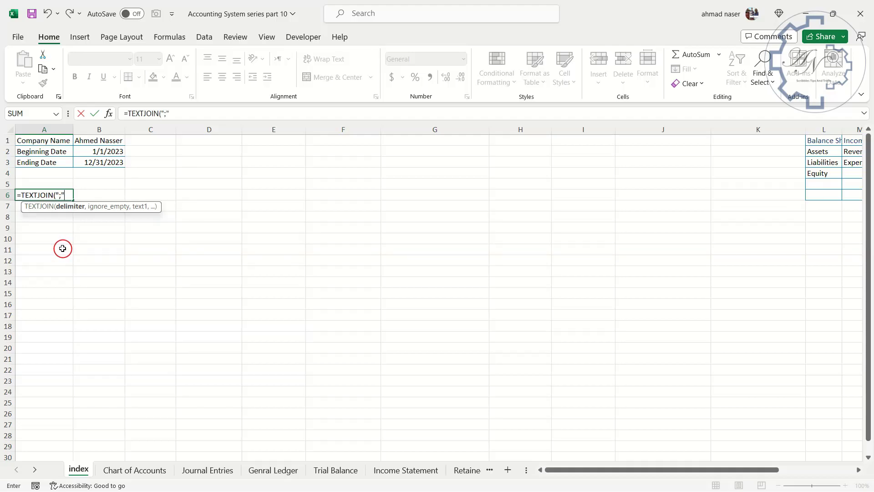
pyautogui.write('";",')
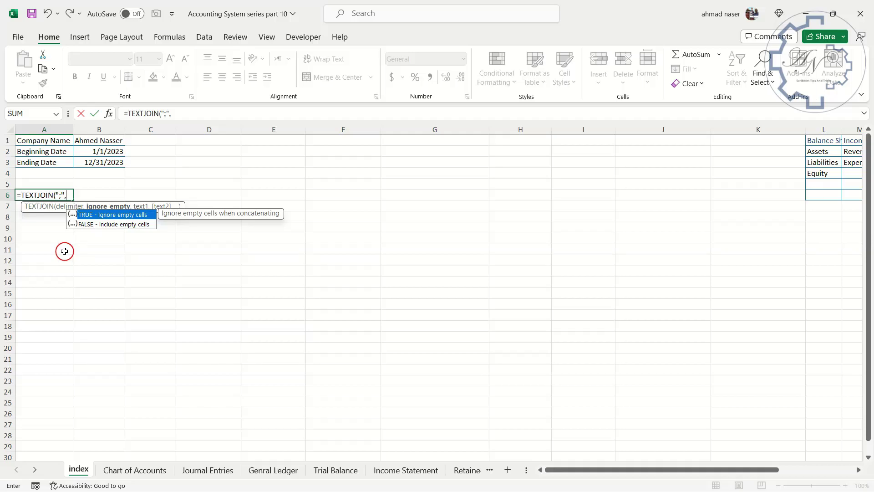
pyautogui.doubleClick(98, 215)
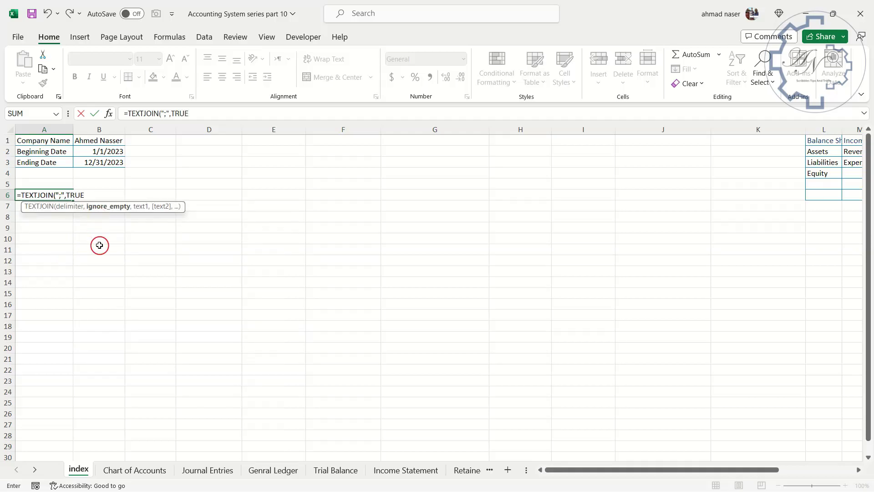
pyautogui.write(',')
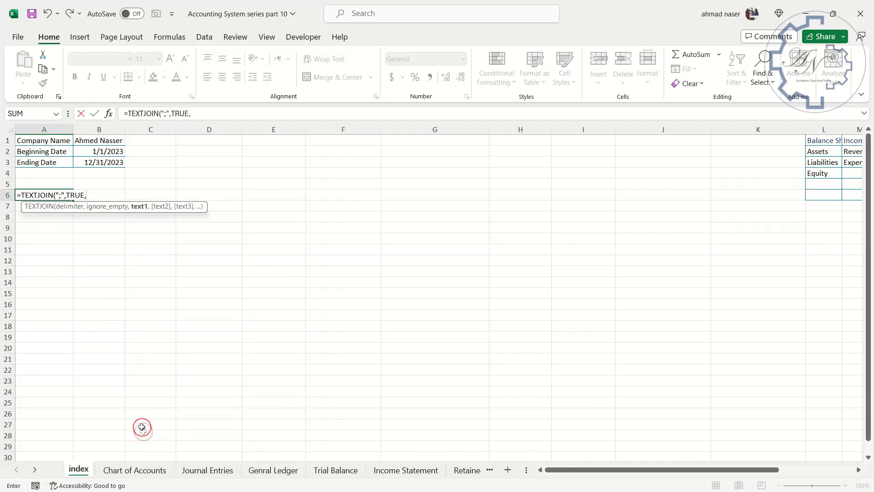
# Step: Complete it with the 3D reference 'Chart of Accounts:Balance Sheet'!O1 and commit
pyautogui.click(148, 474)
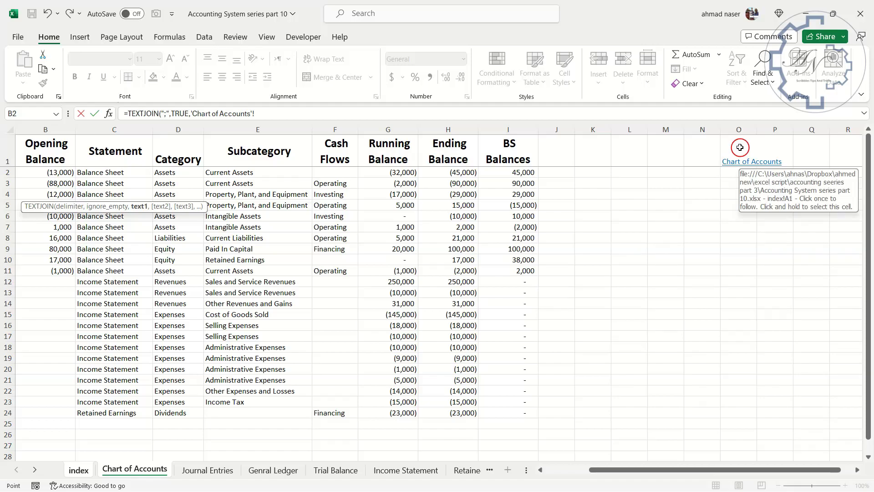
pyautogui.click(729, 159)
pyautogui.press('shift')
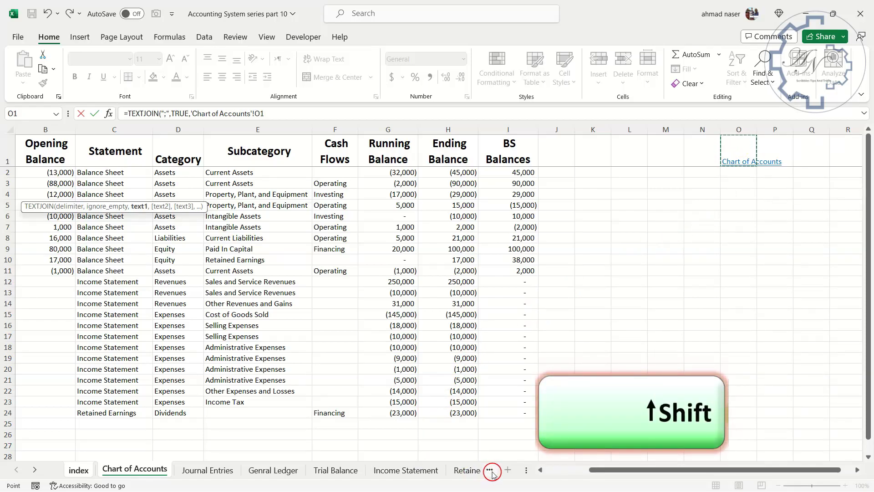
pyautogui.keyDown('shift'); pyautogui.click(469, 472); pyautogui.keyUp('shift')
pyautogui.keyDown('shift'); pyautogui.click(487, 471); pyautogui.keyUp('shift')
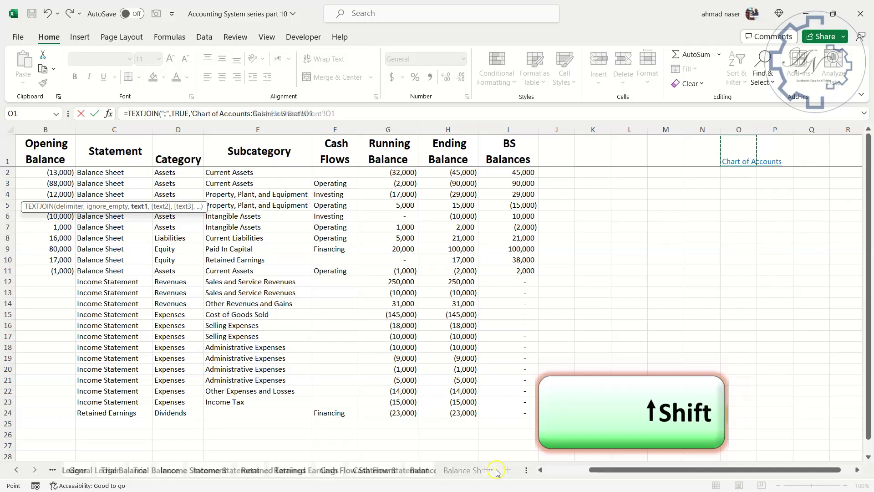
pyautogui.keyDown('shift'); pyautogui.click(430, 473); pyautogui.keyUp('shift')
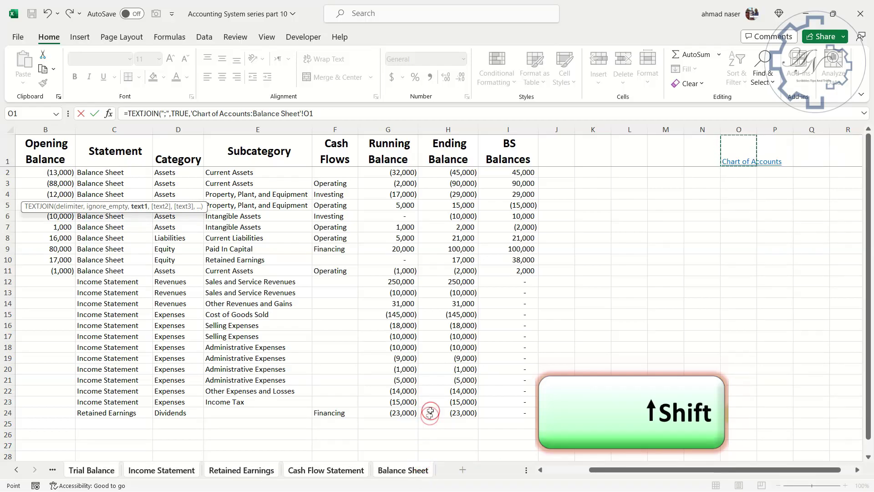
pyautogui.press('Return')
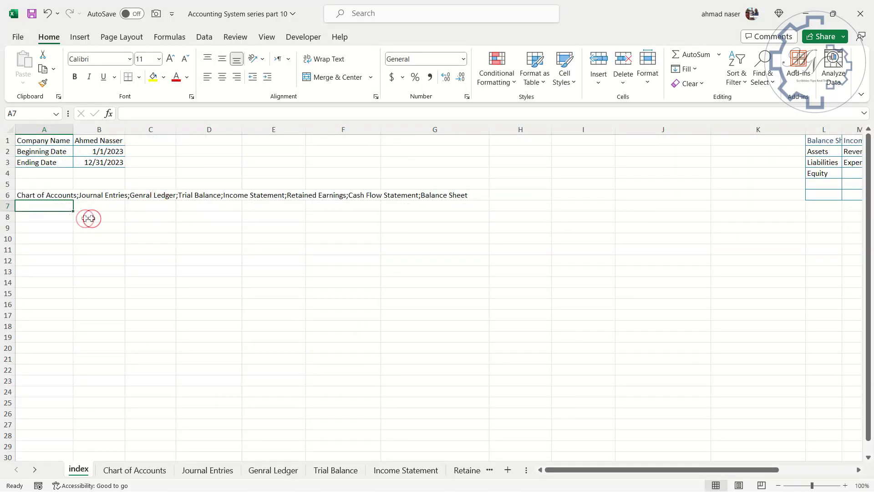
# Step: Enter =TEXTSPLIT(A6,,";") in A7 to spill the eight sheet names down A7:A14
pyautogui.click(50, 196)
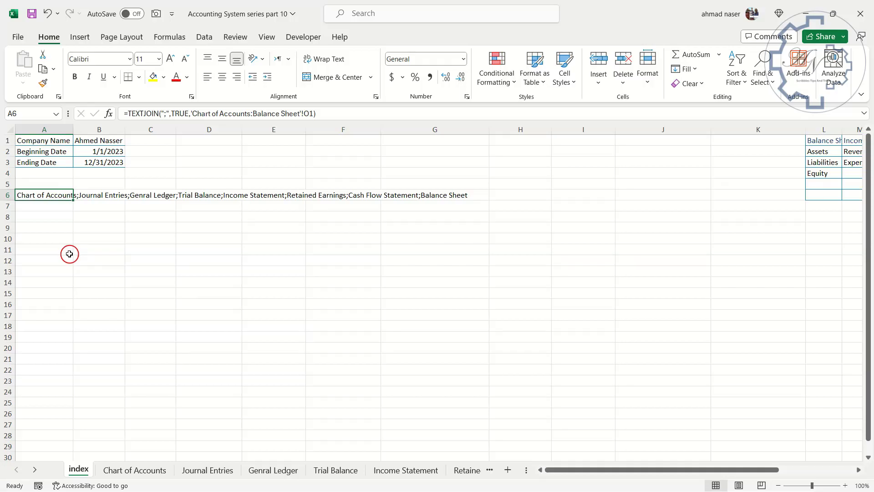
pyautogui.press('Down')
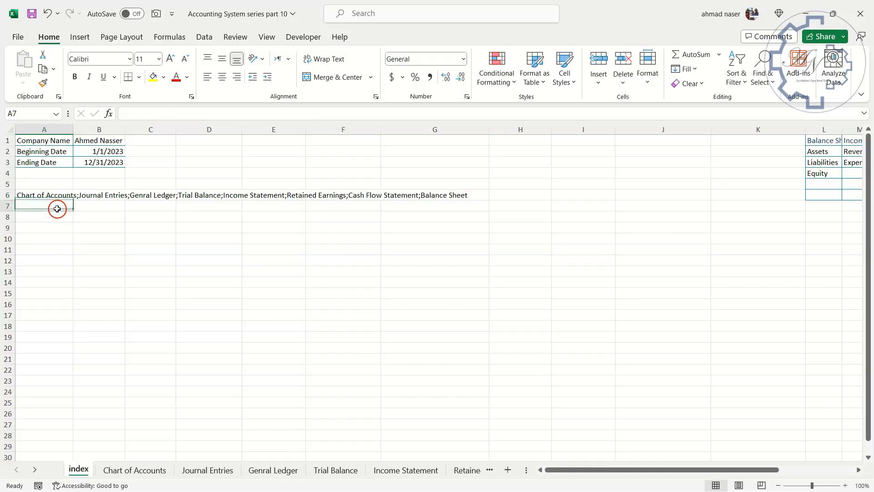
pyautogui.write('=')
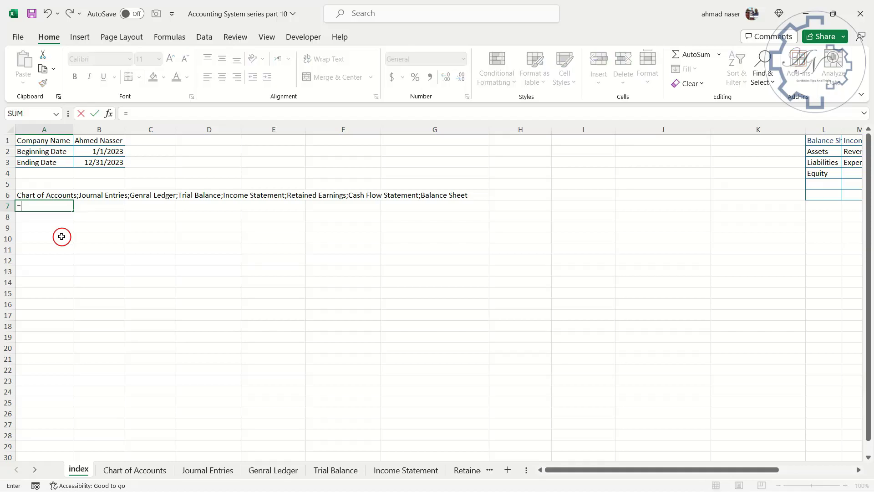
pyautogui.write('tex')
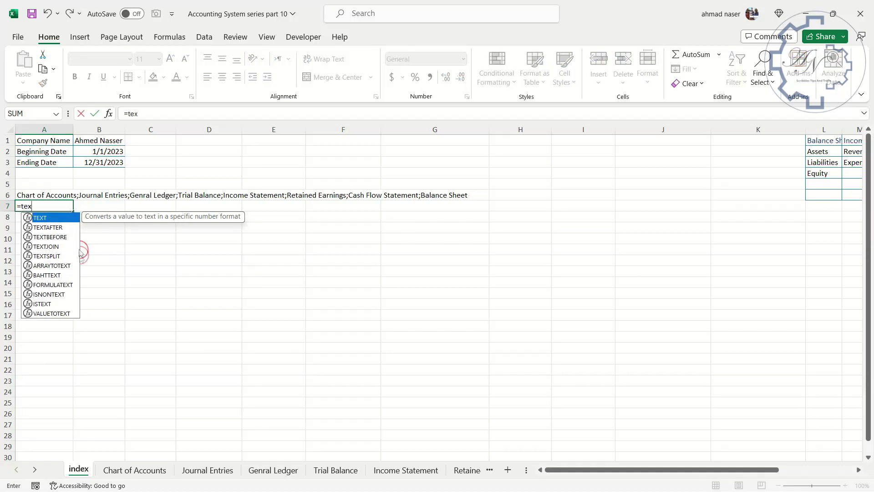
pyautogui.doubleClick(32, 256)
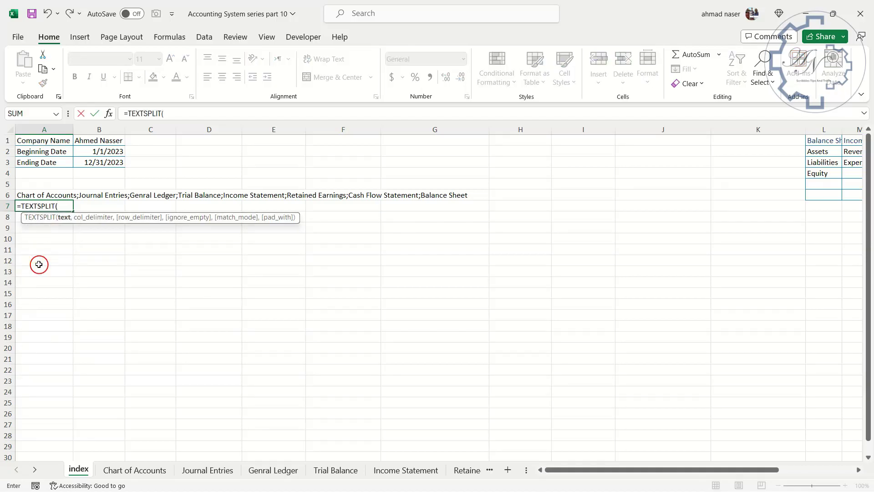
pyautogui.click(44, 194)
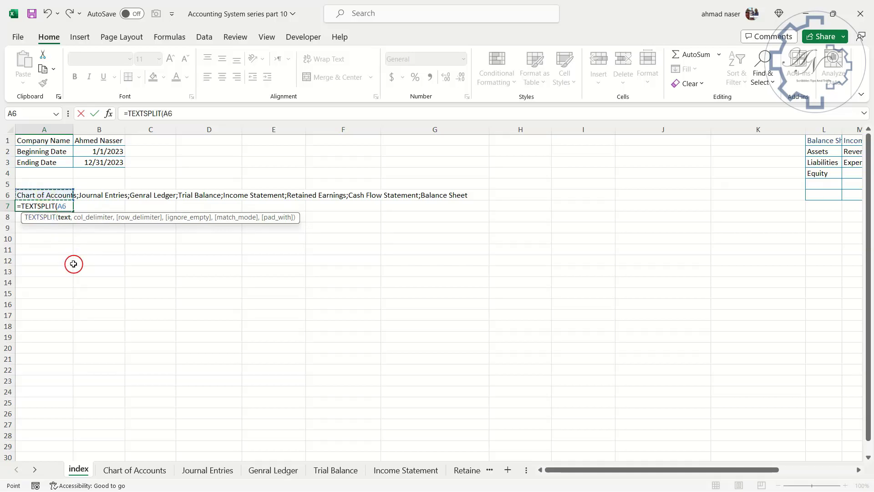
pyautogui.write(',,')
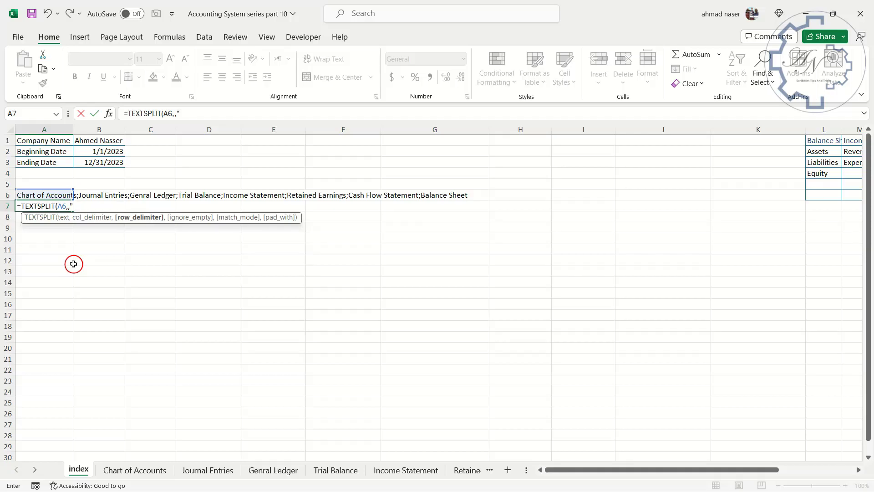
pyautogui.write('";"')
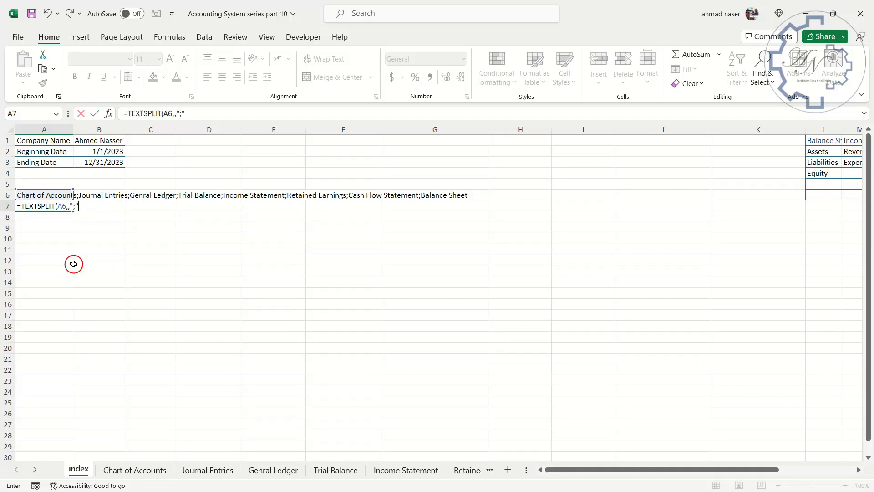
pyautogui.press('Return')
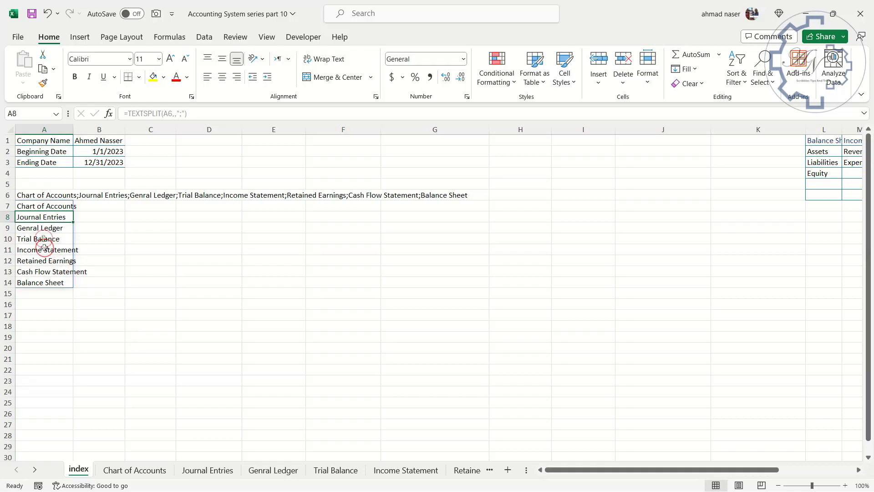
# Step: Replace the A6 reference in A7's TEXTSPLIT formula with A6's TEXTJOIN expression
pyautogui.click(49, 206)
pyautogui.click(46, 197)
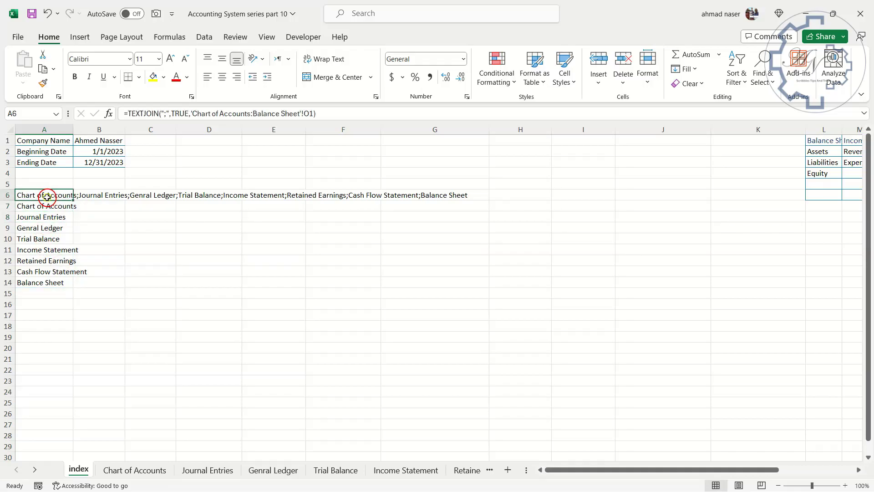
pyautogui.click(129, 112)
pyautogui.moveTo(129, 112); pyautogui.dragTo(349, 109)
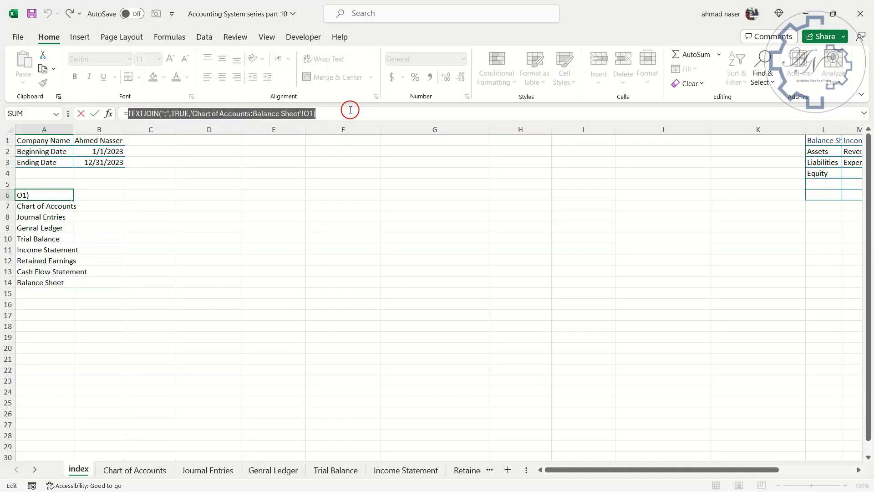
pyautogui.press('Return')
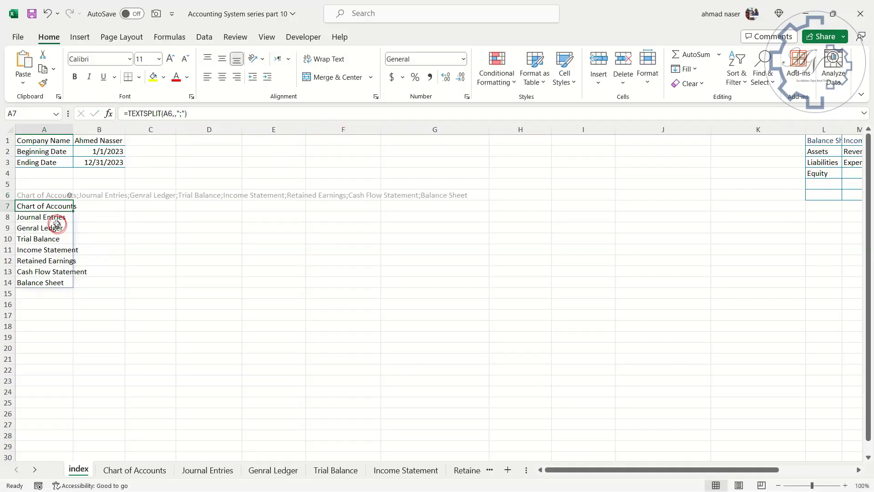
pyautogui.click(166, 113)
pyautogui.doubleClick(169, 113)
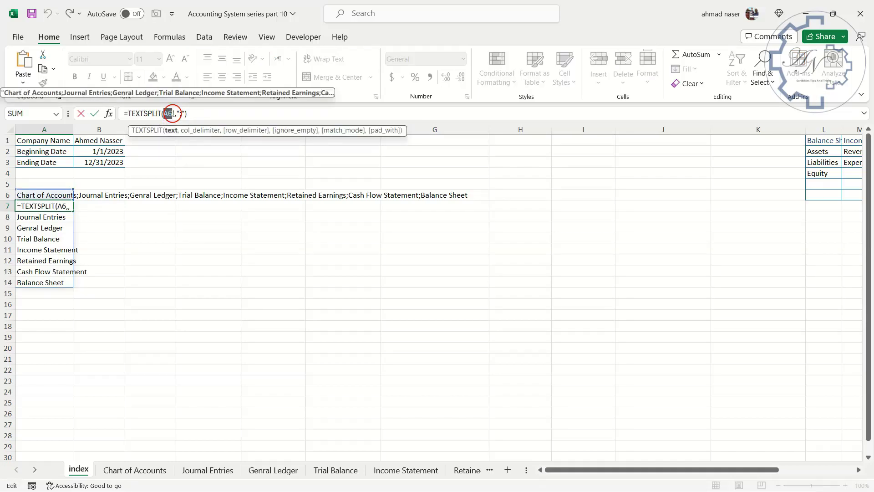
pyautogui.hotkey('ctrl', 'v')
pyautogui.press('Return')
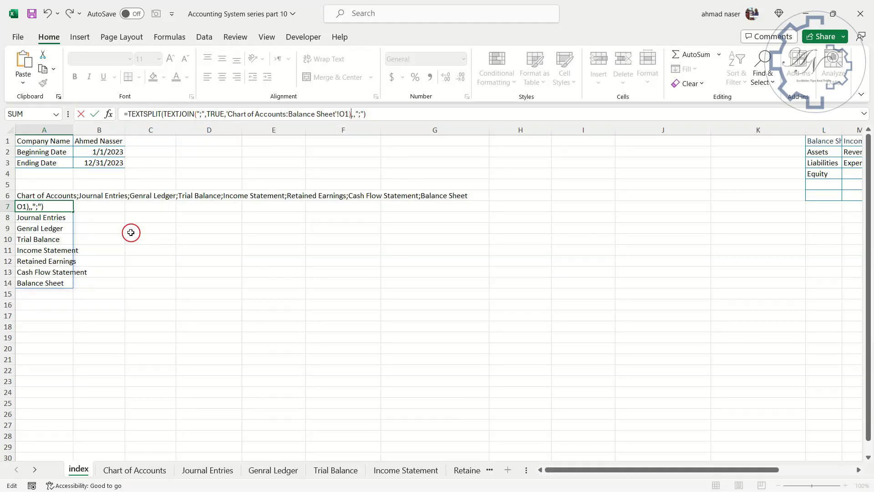
pyautogui.press('Return')
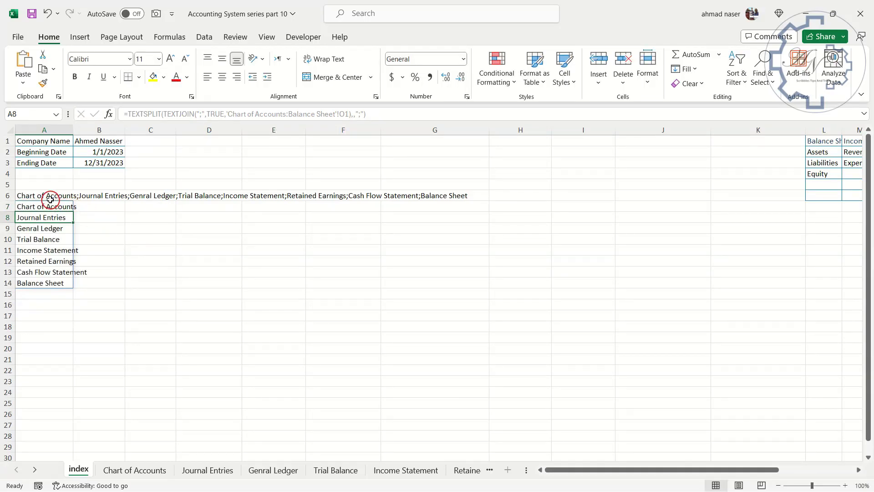
# Step: Clear the redundant joined text from A6, checking A7:A14 still lists the sheets
pyautogui.click(50, 196)
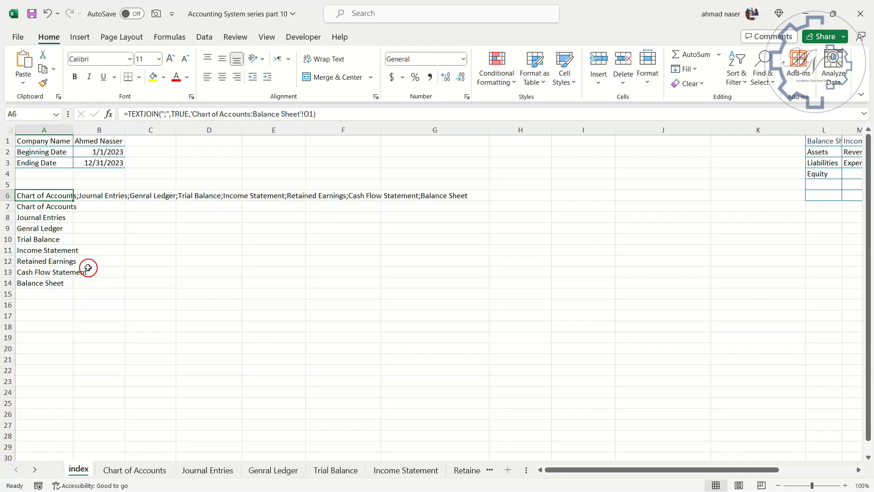
pyautogui.press('Delete')
pyautogui.click(72, 206)
pyautogui.click(81, 206)
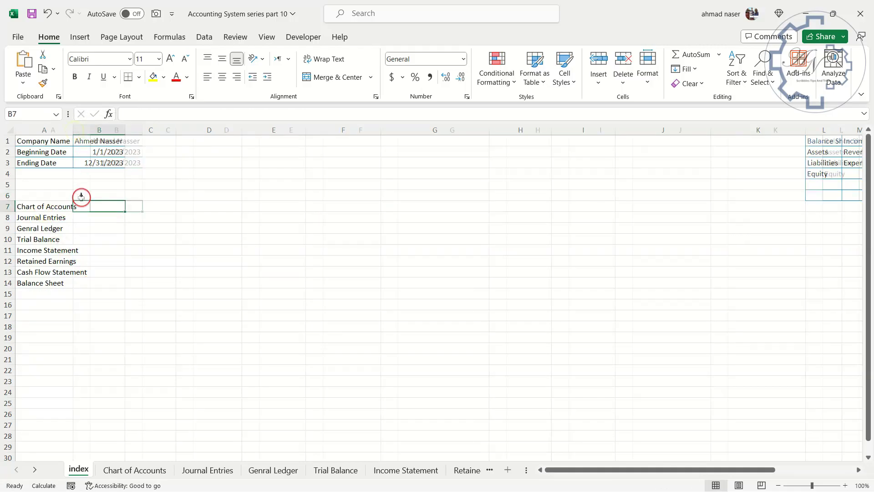
# Step: Enter the heading 'Sheets in this workbook' in A6 and autofit column A
pyautogui.click(64, 195)
pyautogui.press('BackSpace')
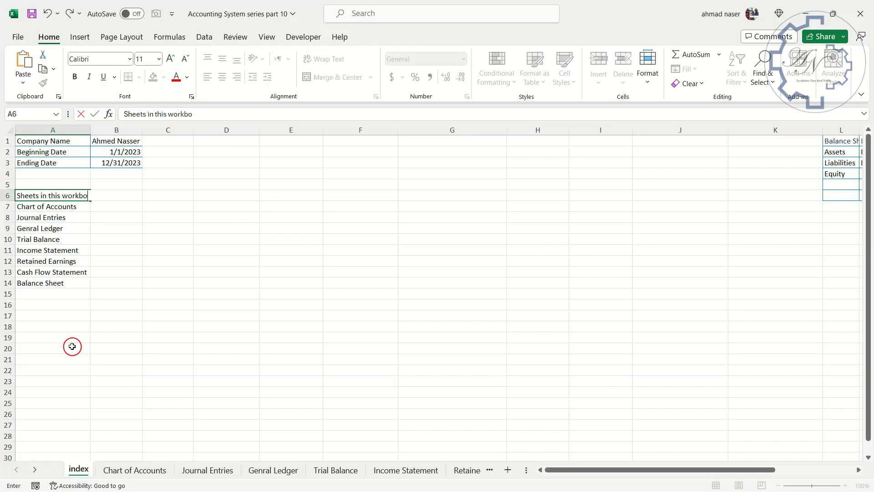
pyautogui.press('Return')
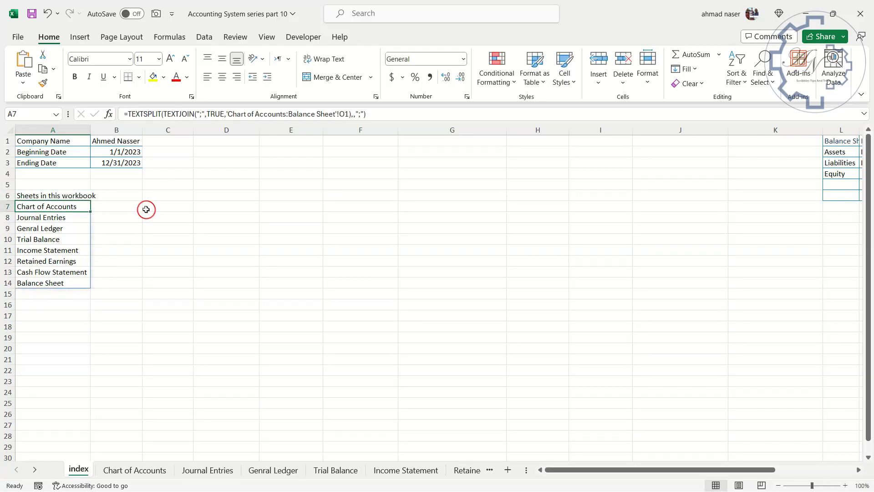
pyautogui.click(126, 208)
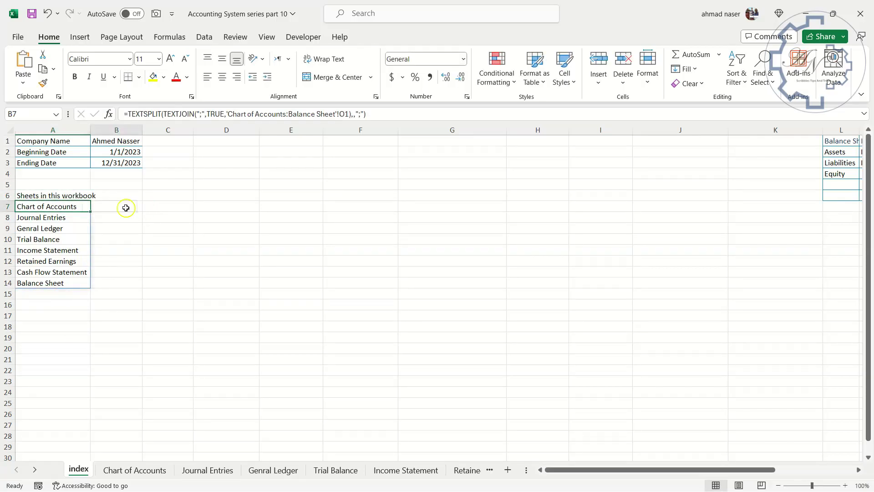
pyautogui.doubleClick(91, 130)
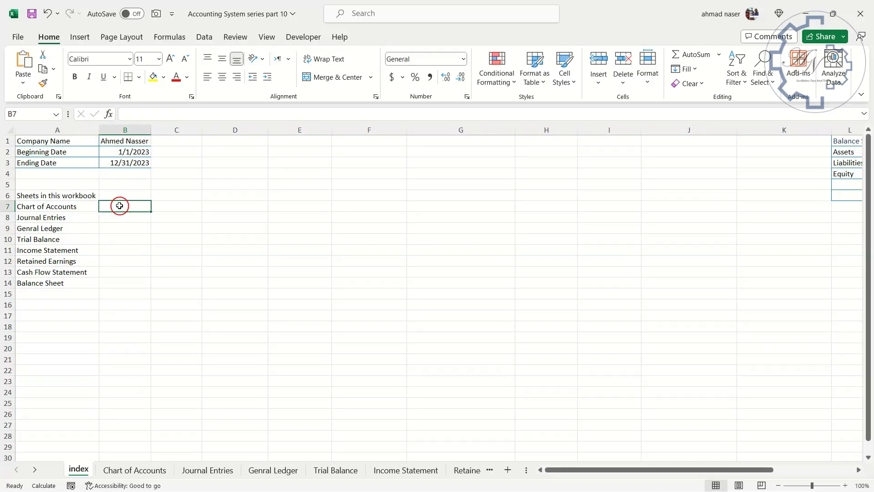
pyautogui.click(119, 205)
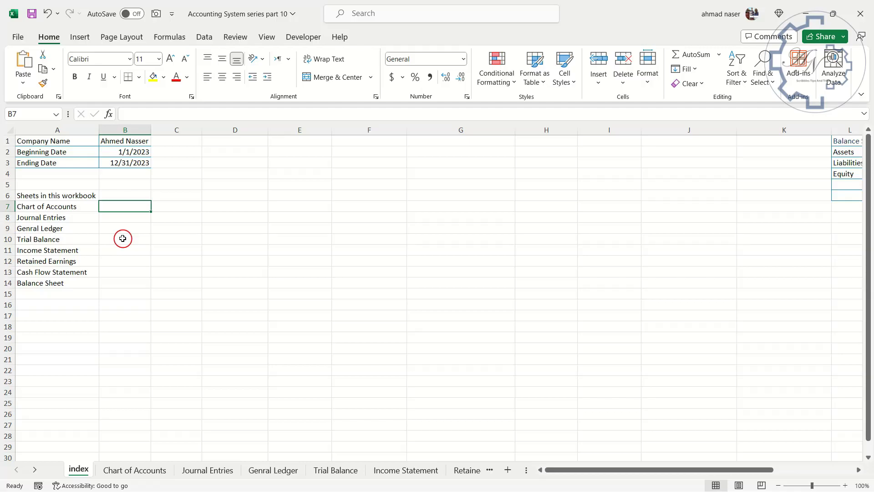
# Step: Enter the cross-sheet reference ='Chart of Accounts'!A1 in B7
pyautogui.write('=')
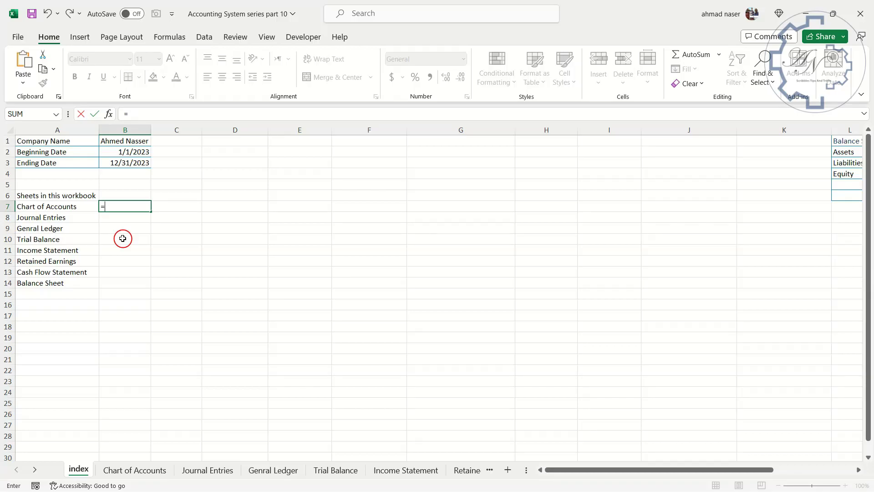
pyautogui.click(151, 469)
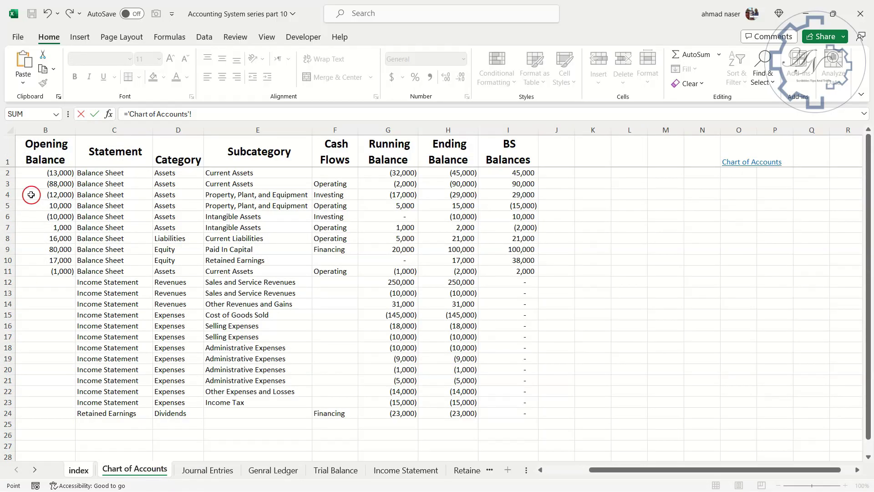
pyautogui.click(54, 159)
pyautogui.press('Left')
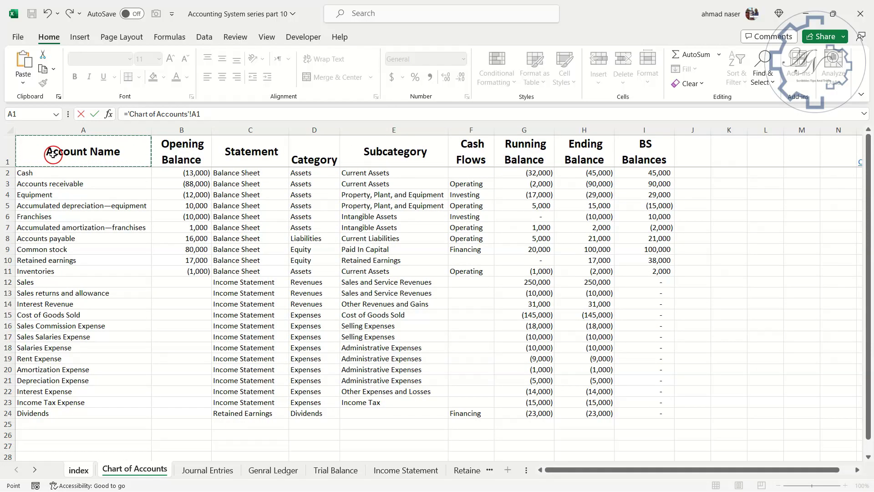
pyautogui.press('Return')
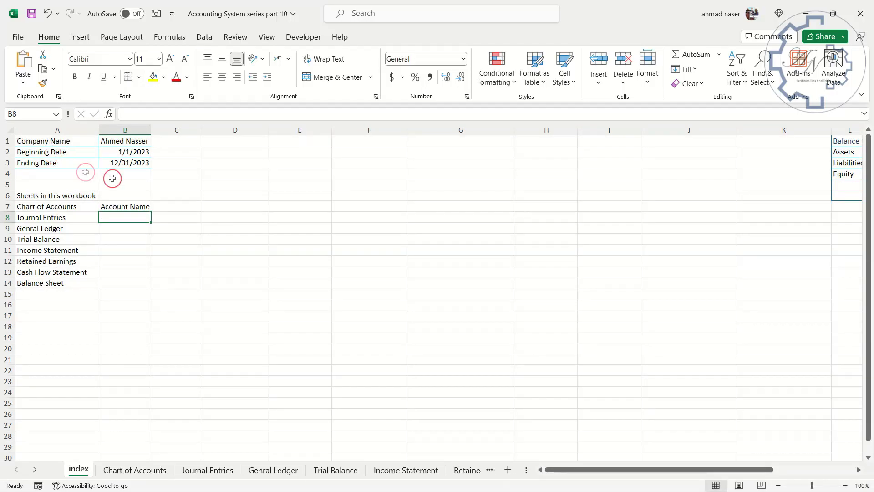
# Step: Prefix B7's formula with an apostrophe so it displays as plain text
pyautogui.click(128, 204)
pyautogui.click(125, 117)
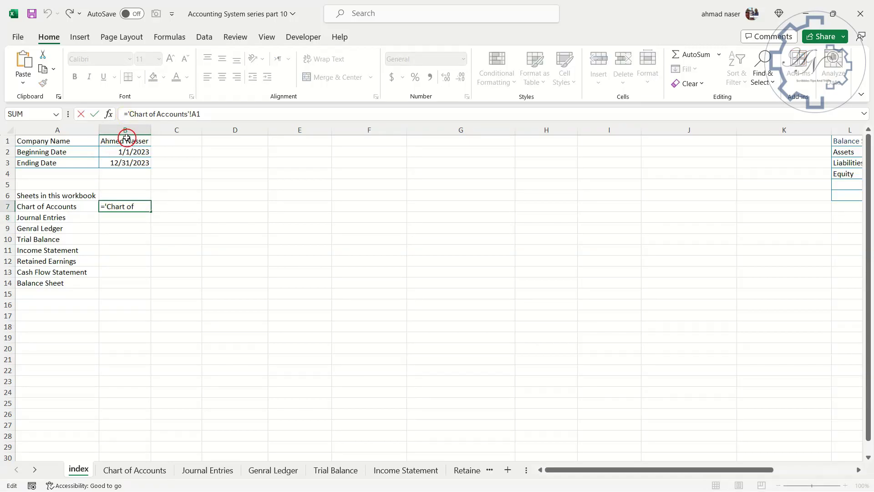
pyautogui.press('Home')
pyautogui.write("'")
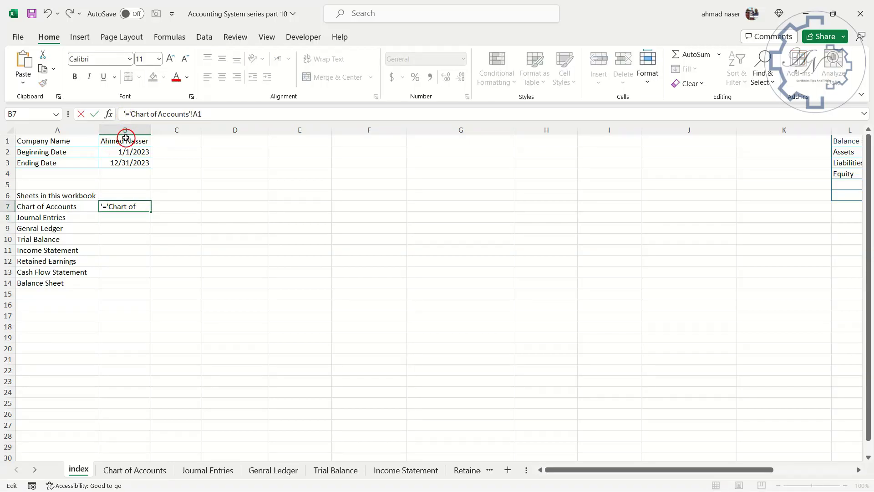
pyautogui.press('Return')
pyautogui.click(117, 205)
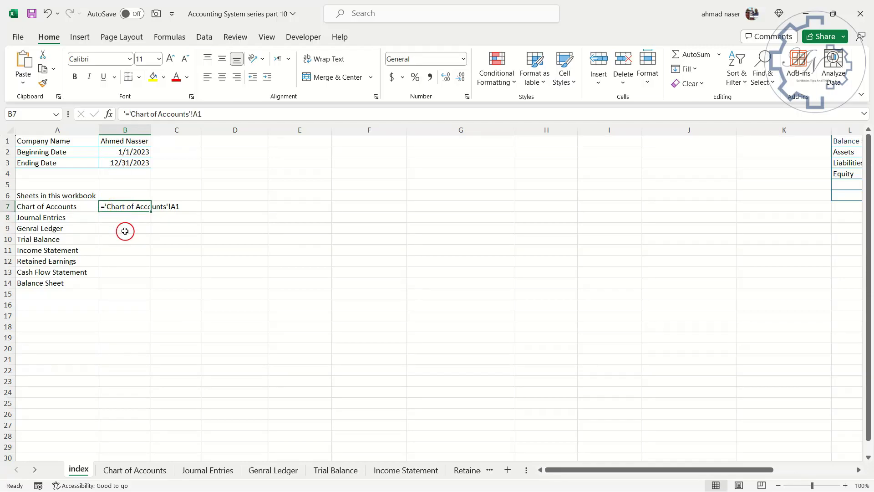
pyautogui.click(232, 204)
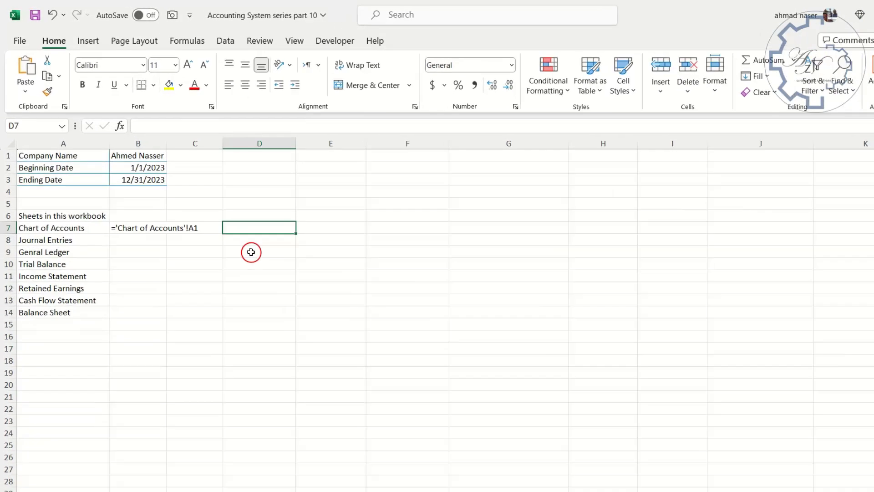
# Step: Enter ="#'"&A7#&"'!A1" in D7 to spill link addresses for all eight sheets
pyautogui.write('="')
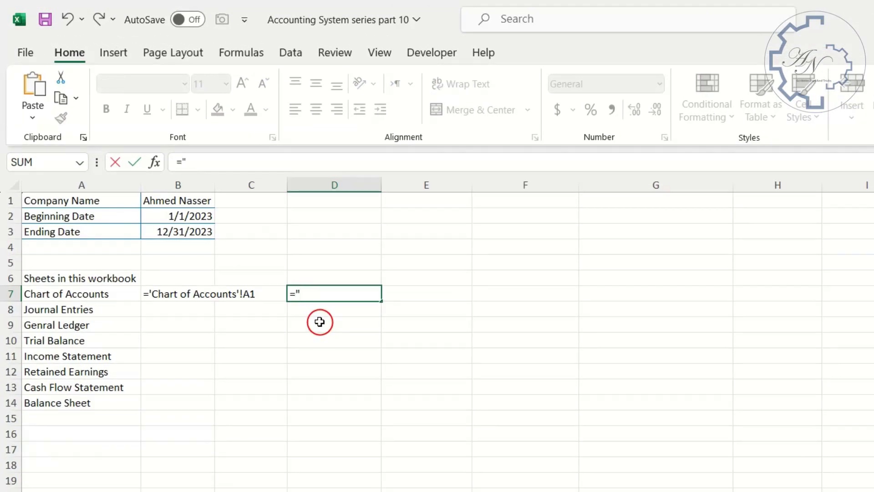
pyautogui.write('#')
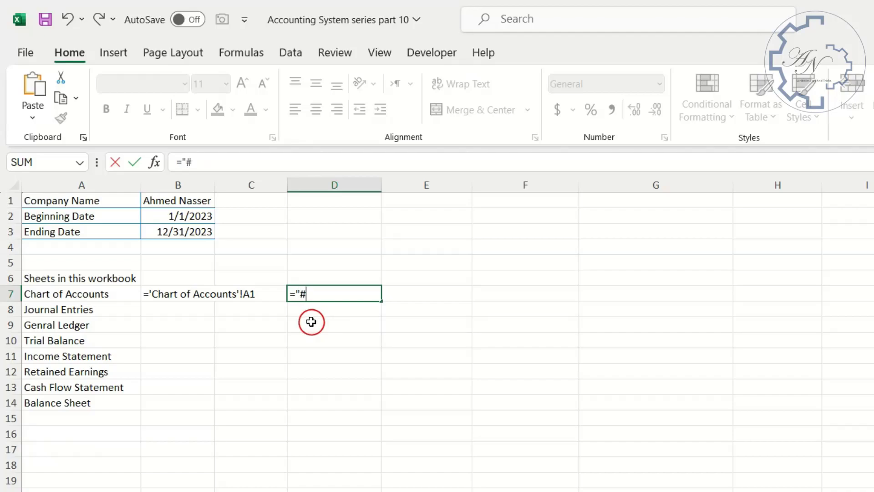
pyautogui.write("'")
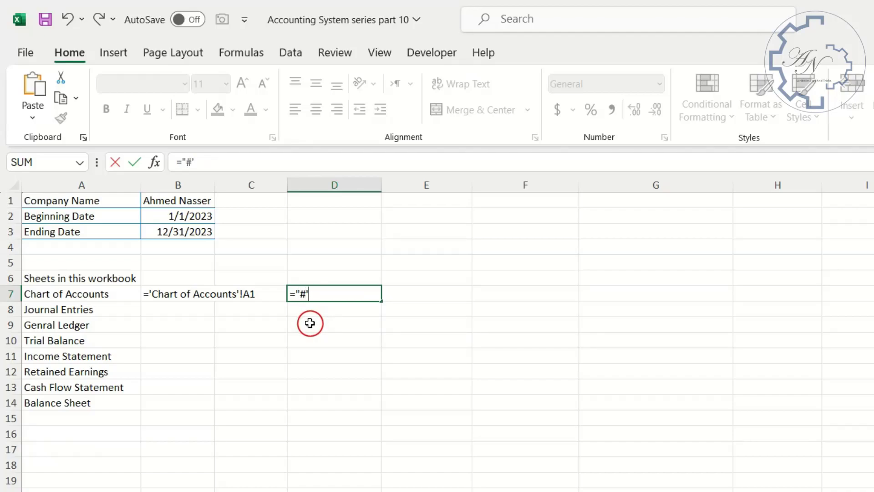
pyautogui.write('"')
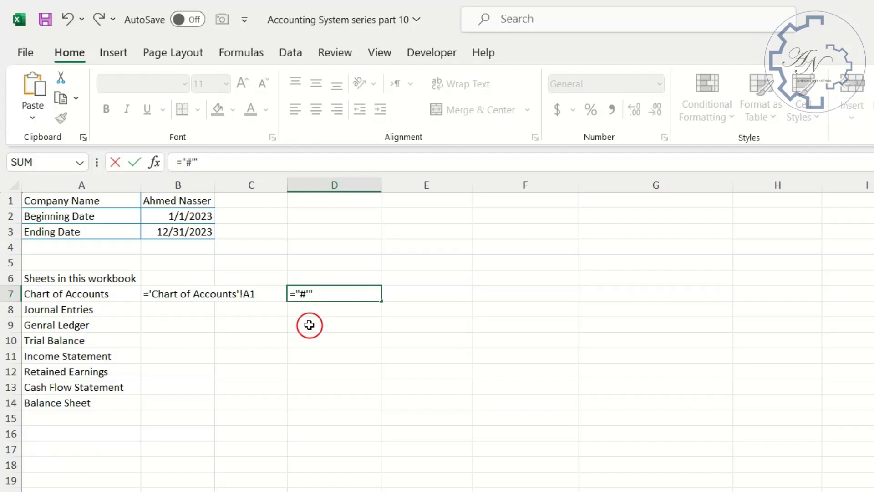
pyautogui.write('&')
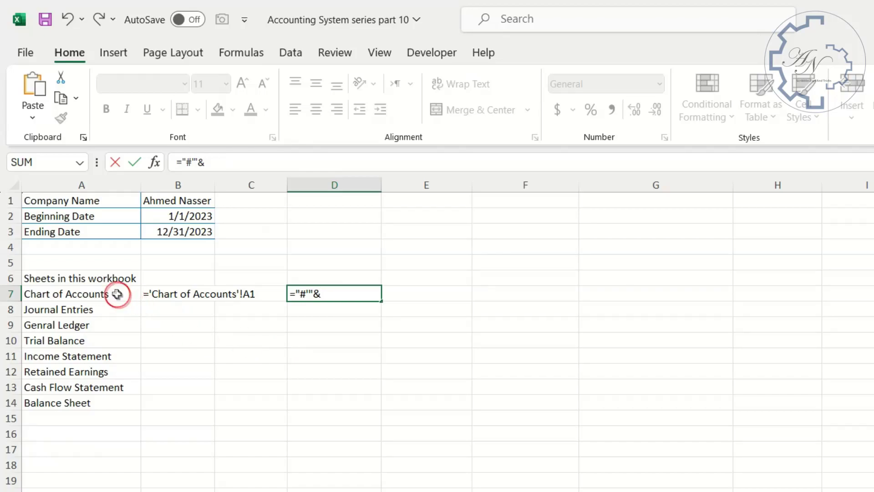
pyautogui.moveTo(114, 294); pyautogui.dragTo(105, 403)
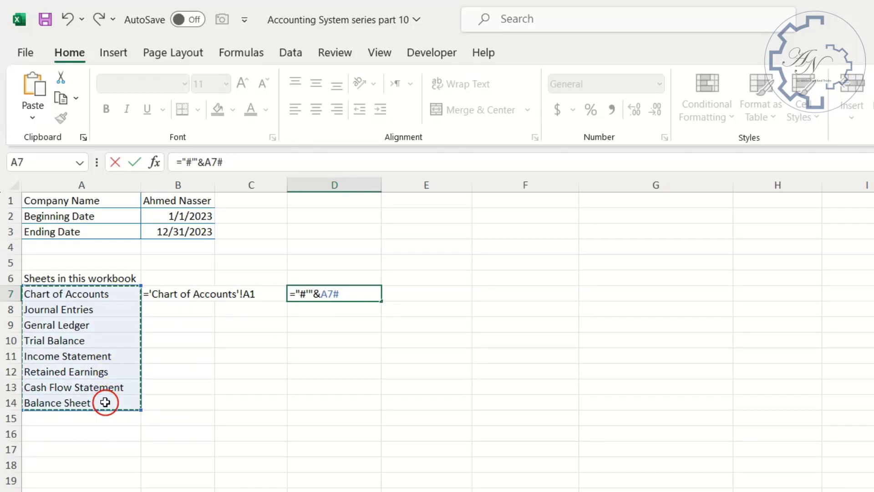
pyautogui.write('&"\'!A1')
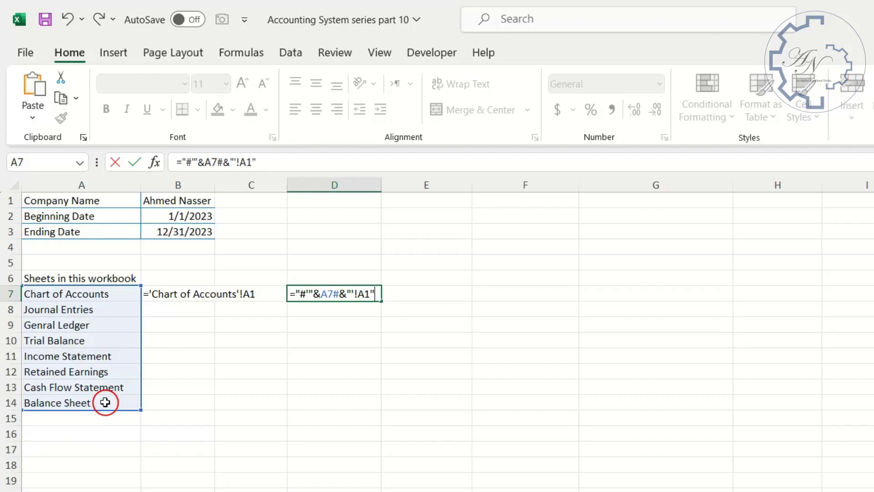
pyautogui.press('Return')
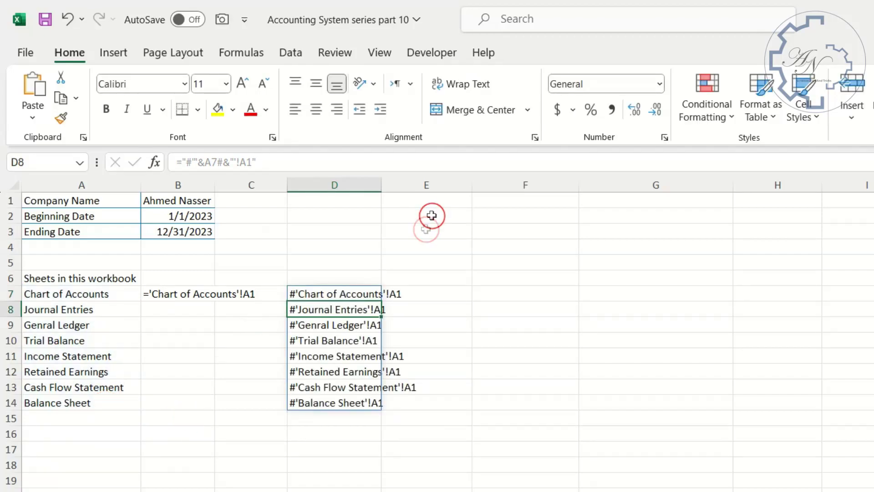
# Step: Wrap D7's address formula in HYPERLINK and follow it to the Chart of Accounts sheet
pyautogui.click(343, 291)
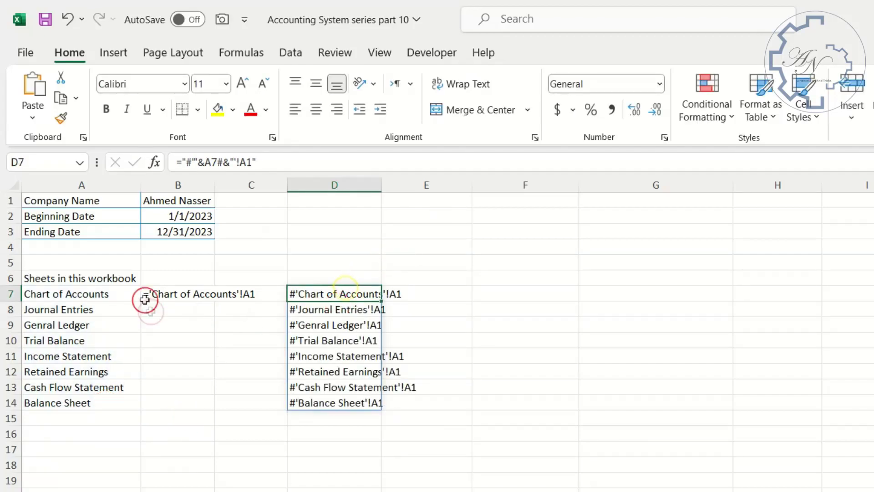
pyautogui.click(181, 162)
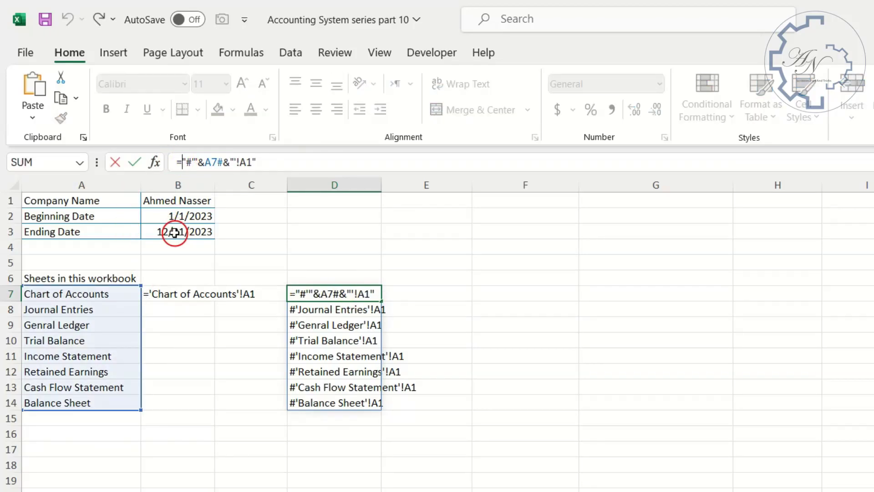
pyautogui.write('hyp')
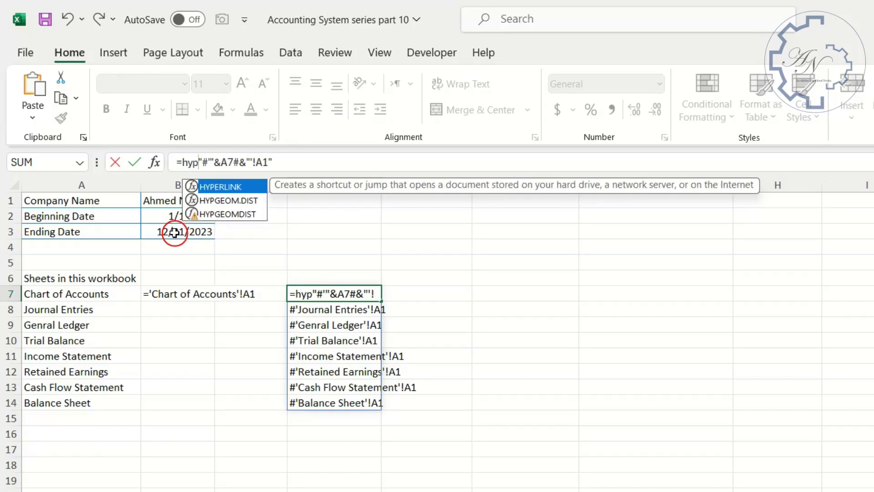
pyautogui.doubleClick(220, 187)
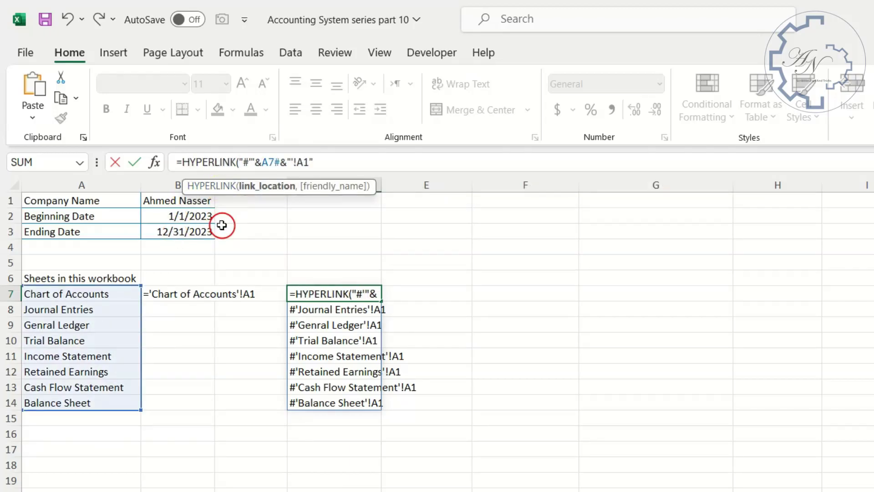
pyautogui.press('Return')
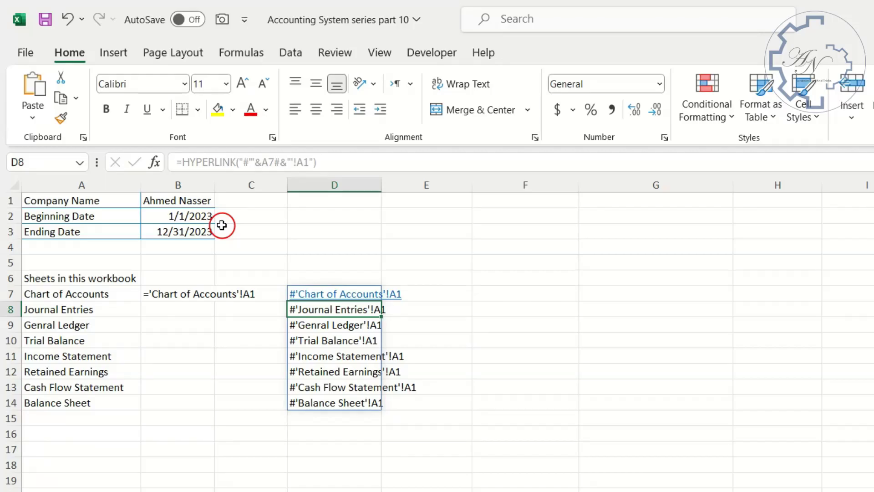
pyautogui.click(310, 295)
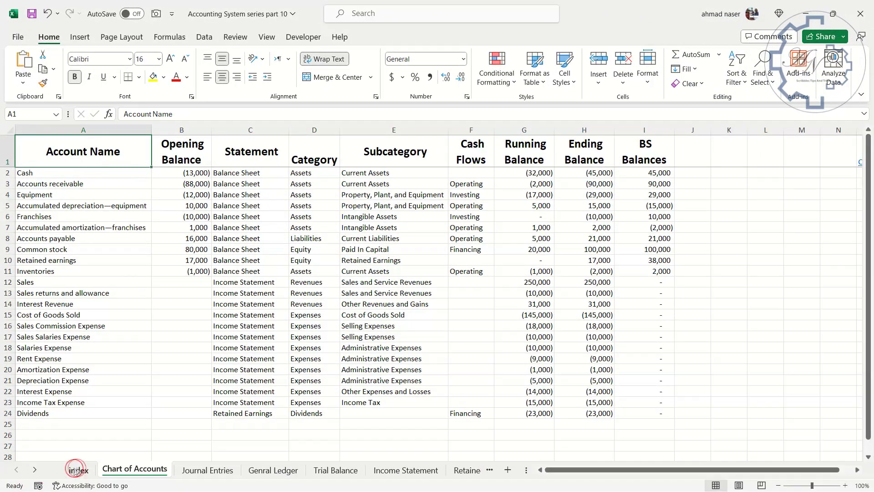
# Step: Test the Journal Entries and Genral Ledger links from the index sheet
pyautogui.click(77, 469)
pyautogui.click(230, 217)
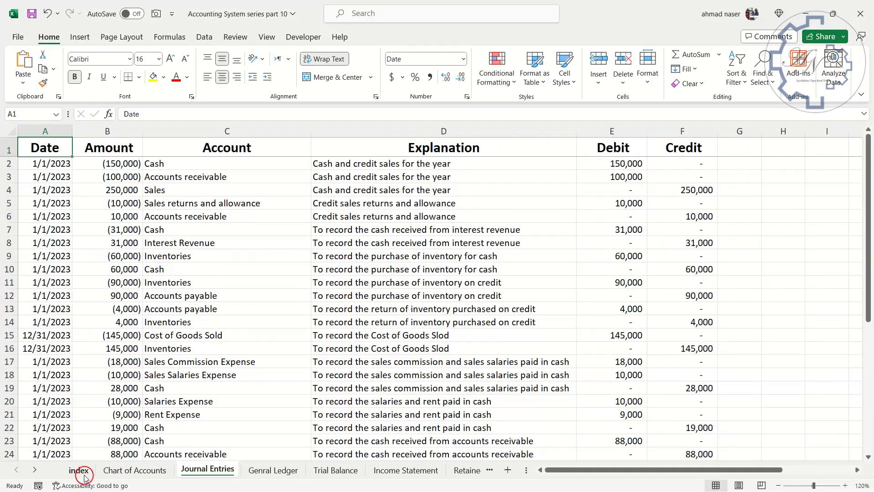
pyautogui.click(80, 470)
pyautogui.click(224, 229)
# Step: Move the link formulas from D7:D14 into B7:B14, replacing the old B7 contents
pyautogui.click(76, 469)
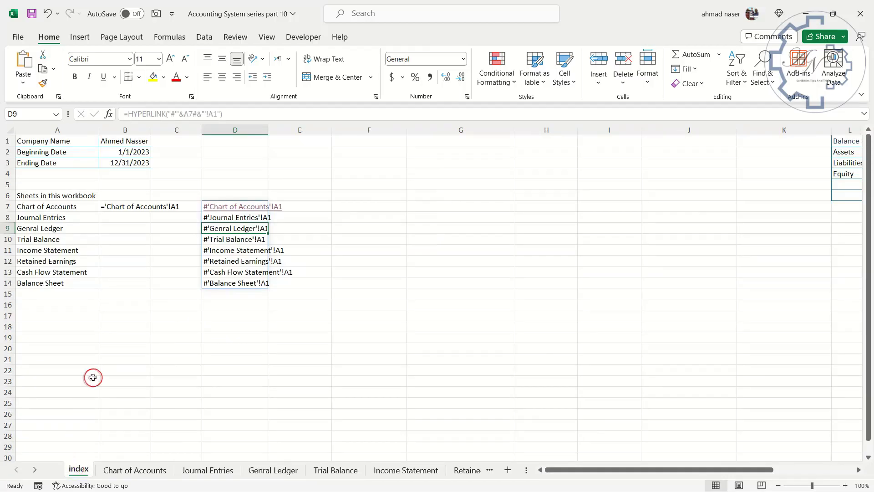
pyautogui.moveTo(203, 206); pyautogui.dragTo(134, 209)
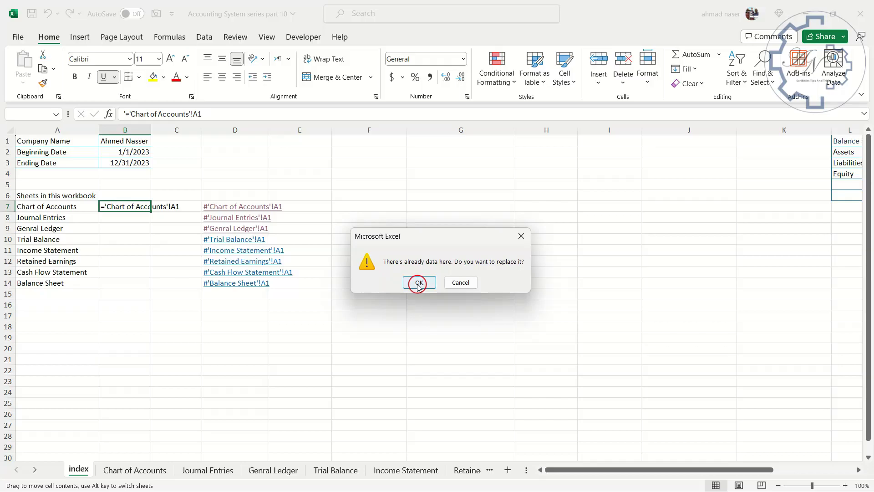
pyautogui.click(418, 282)
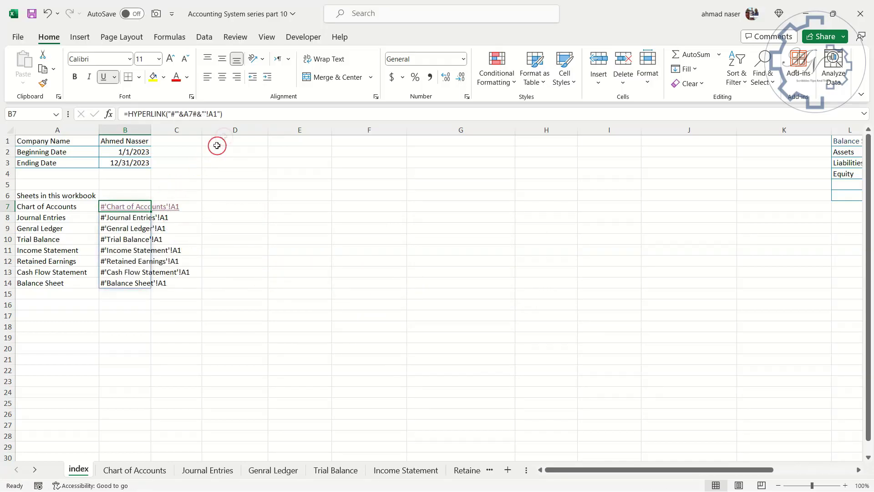
# Step: Add "Go to the sheet" as the friendly name argument in B7's HYPERLINK formula
pyautogui.click(250, 115)
pyautogui.press('BackSpace')
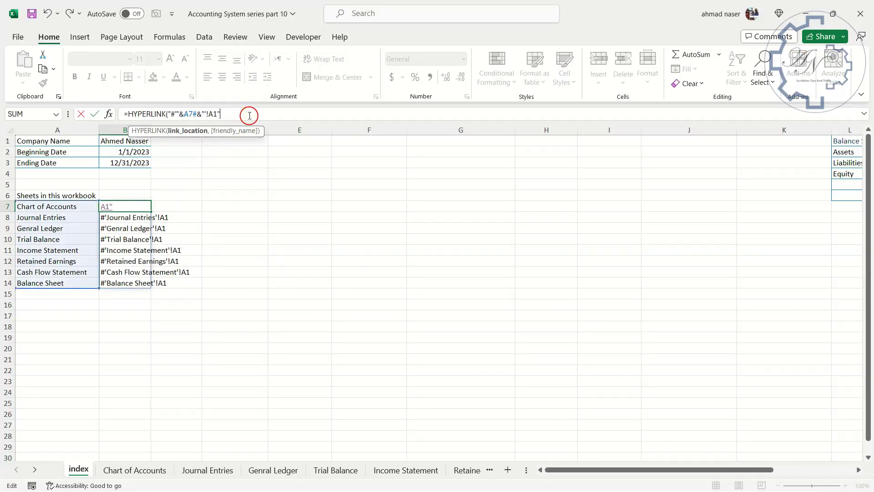
pyautogui.write(',"Go to the')
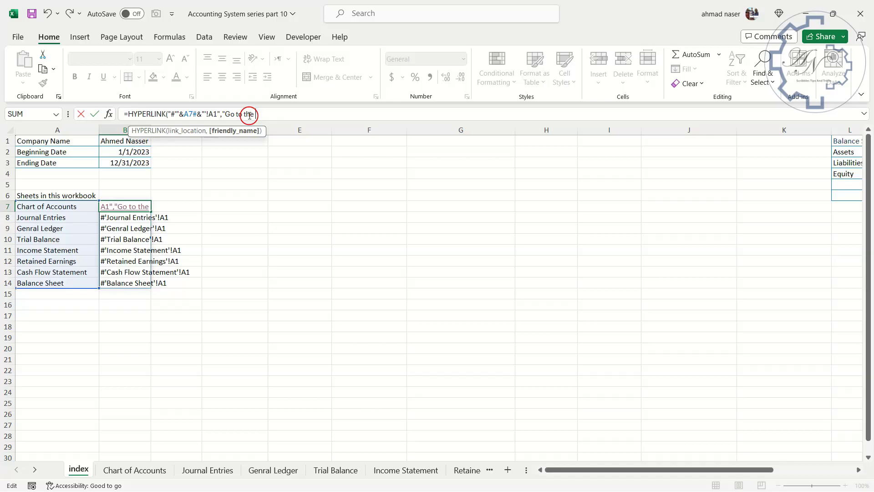
pyautogui.write('sheet"')
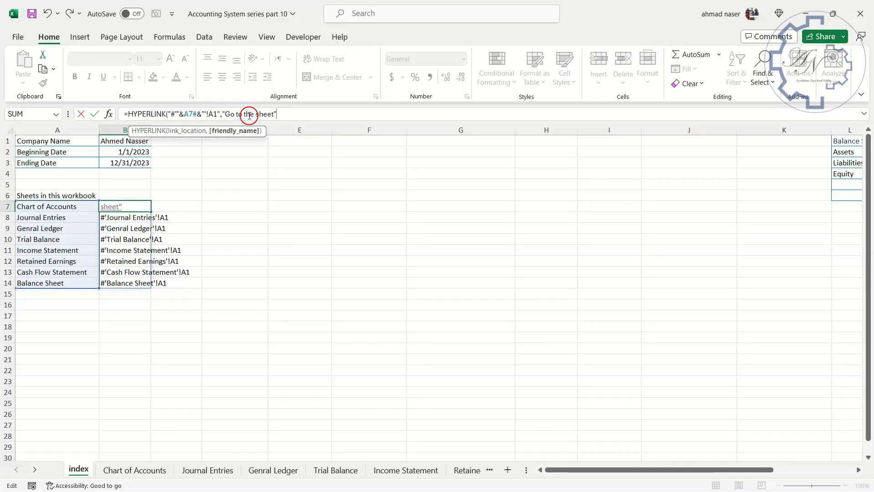
pyautogui.write(')')
pyautogui.press('Return')
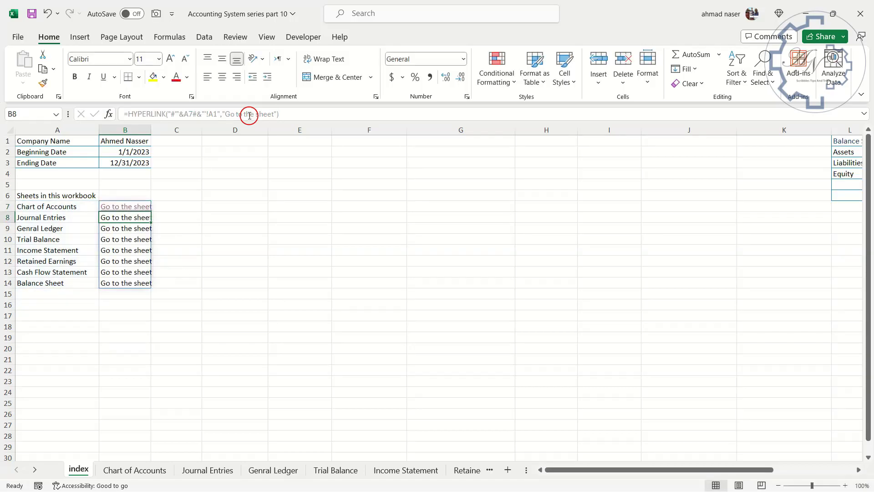
pyautogui.click(239, 206)
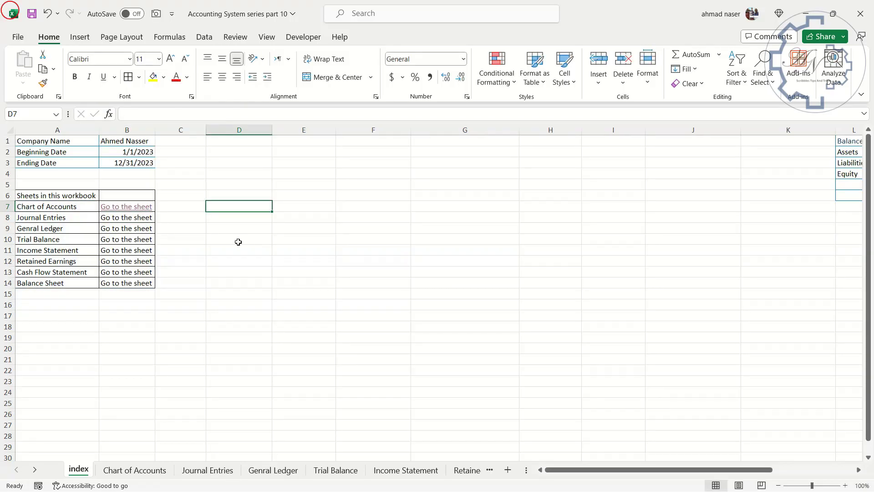
# Step: Set the Chart of Accounts table columns as that sheet's print area
pyautogui.click(148, 472)
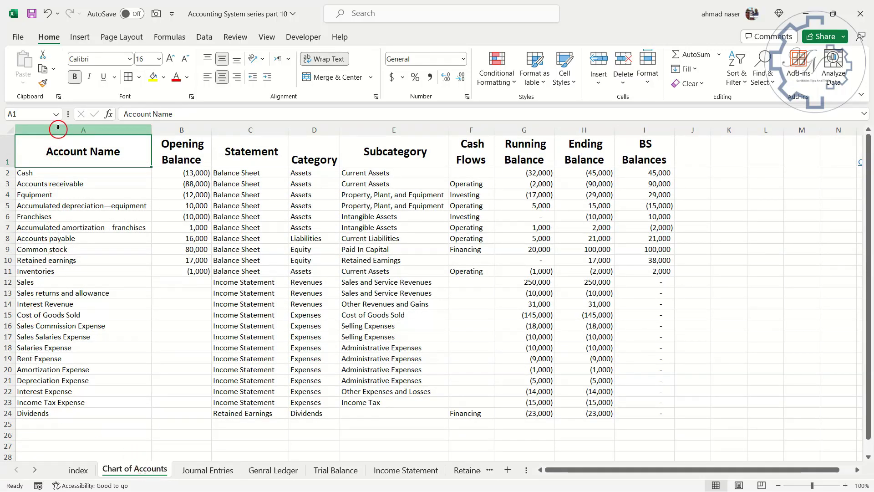
pyautogui.moveTo(58, 130); pyautogui.dragTo(650, 127)
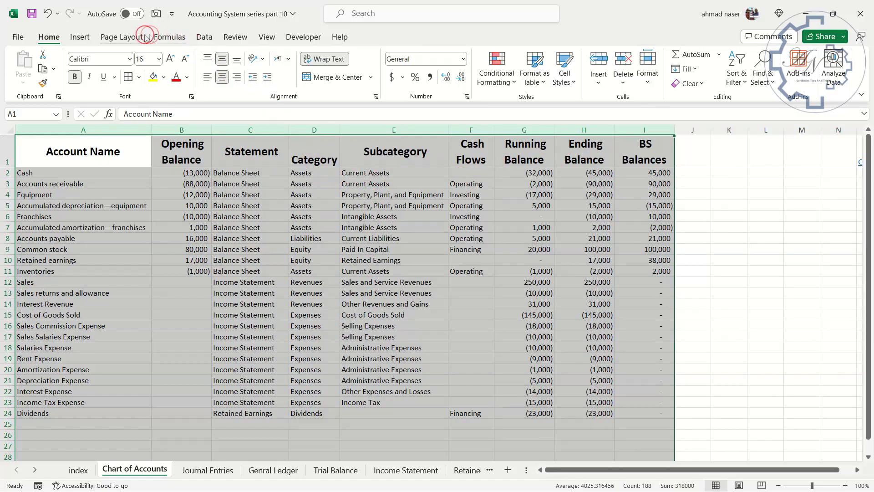
pyautogui.click(130, 40)
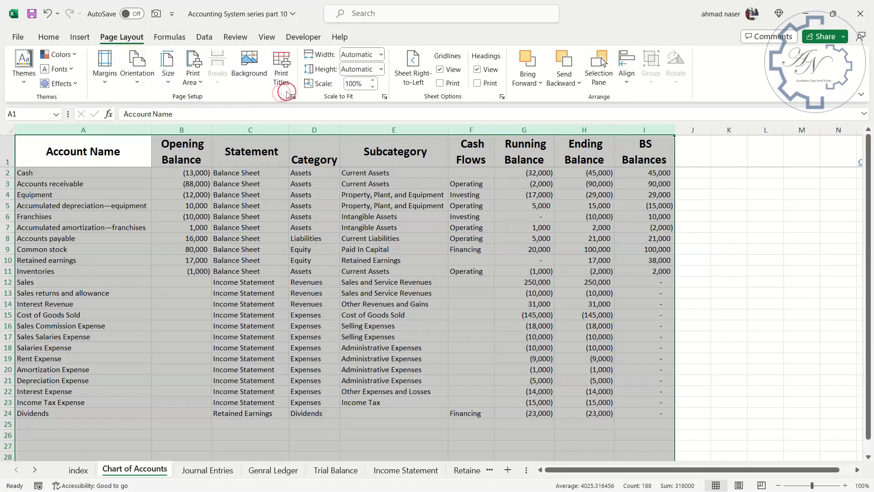
pyautogui.click(193, 77)
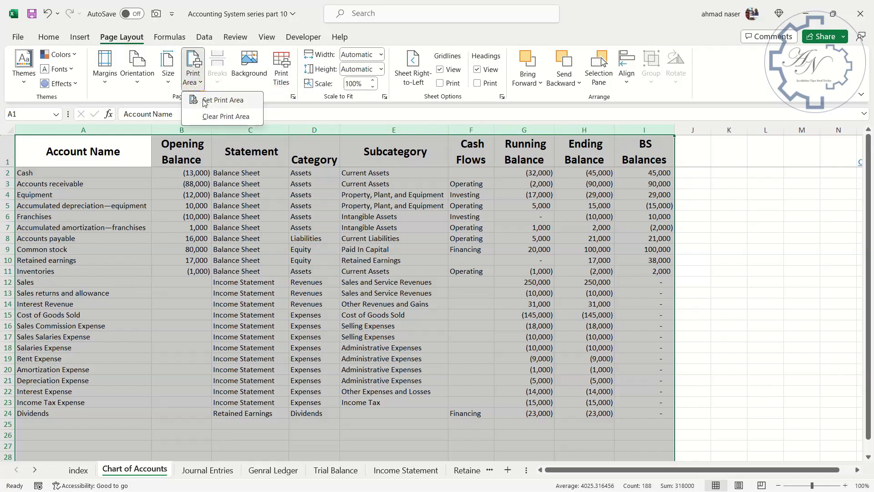
pyautogui.click(202, 99)
# Step: Set the Journal Entries table columns as that sheet's print area
pyautogui.click(207, 470)
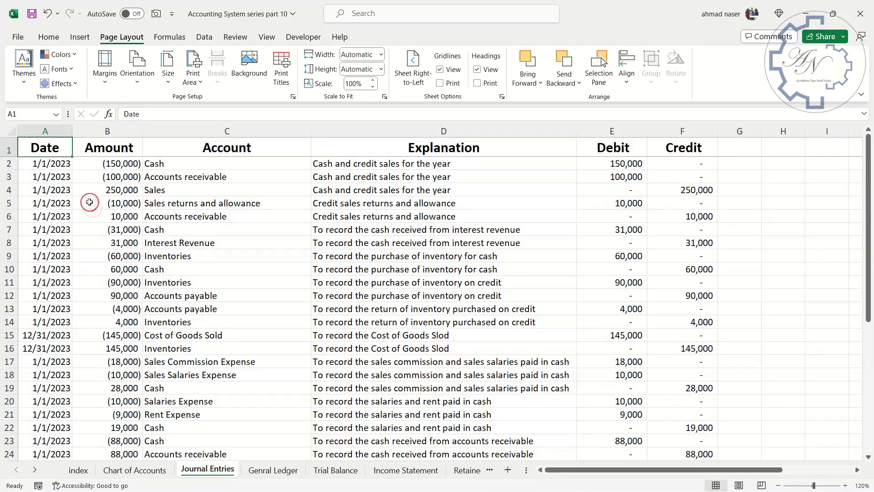
pyautogui.moveTo(45, 131); pyautogui.dragTo(682, 131)
pyautogui.click(193, 76)
pyautogui.click(203, 99)
# Step: Set columns A–E as the Genral Ledger sheet's print area
pyautogui.click(273, 470)
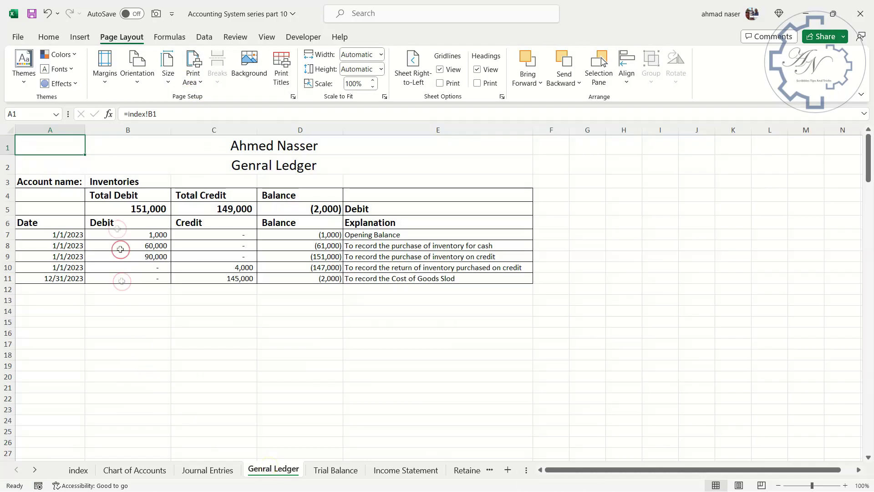
pyautogui.moveTo(50, 130); pyautogui.dragTo(217, 124)
pyautogui.click(193, 76)
pyautogui.click(203, 99)
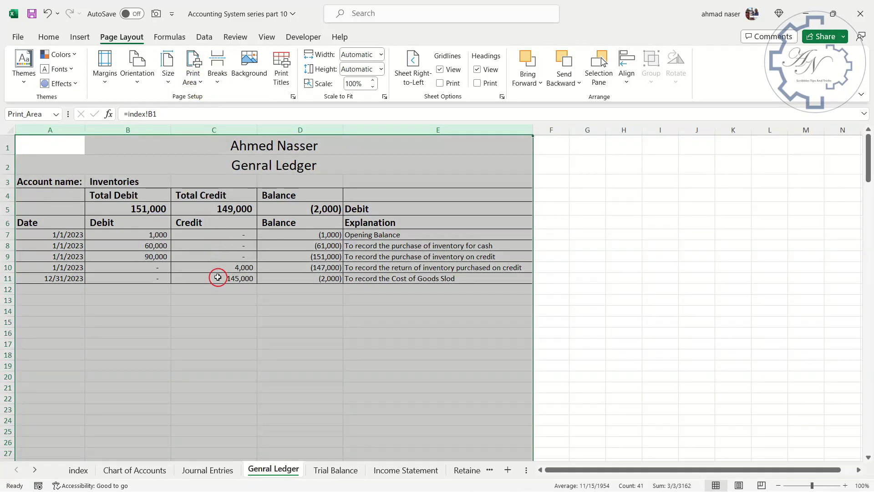
pyautogui.click(215, 299)
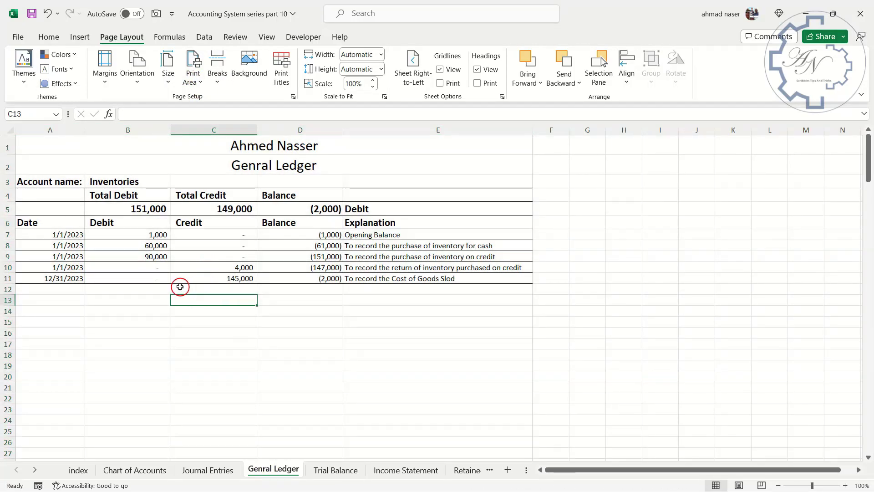
# Step: In Page Setup, choose the 'Accounting System series part 10' header preset
pyautogui.click(294, 98)
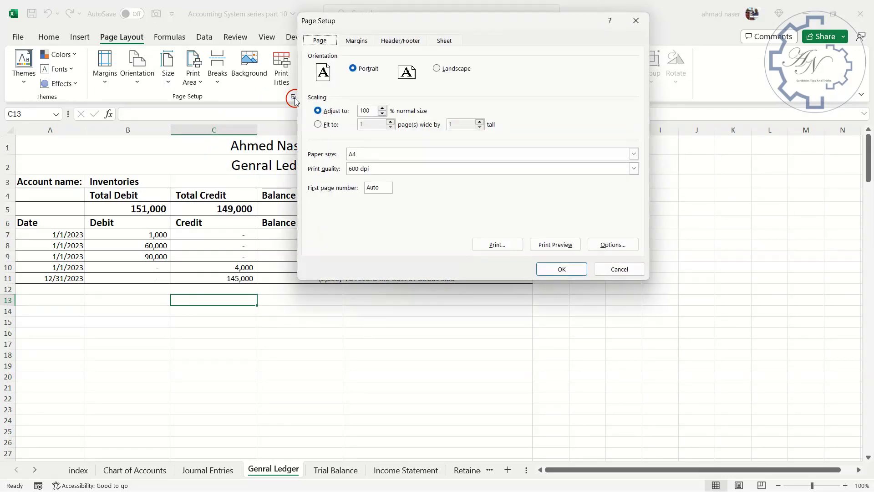
pyautogui.click(391, 42)
pyautogui.click(351, 151)
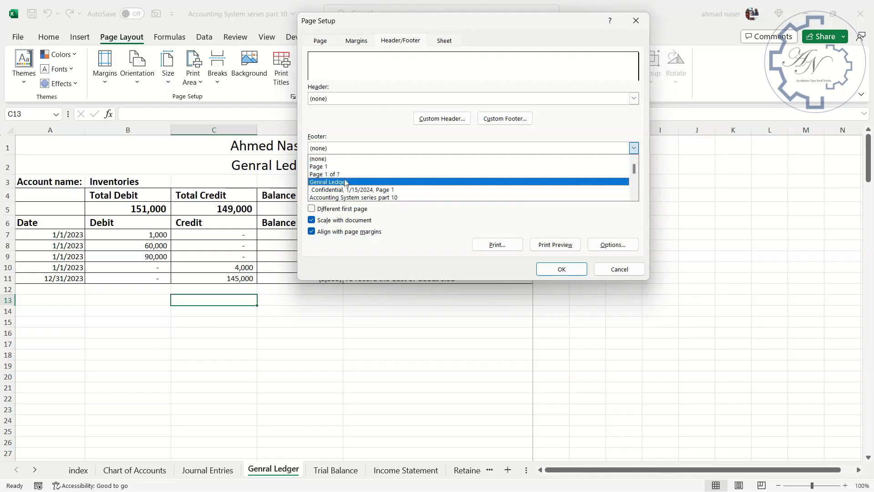
pyautogui.click(355, 100)
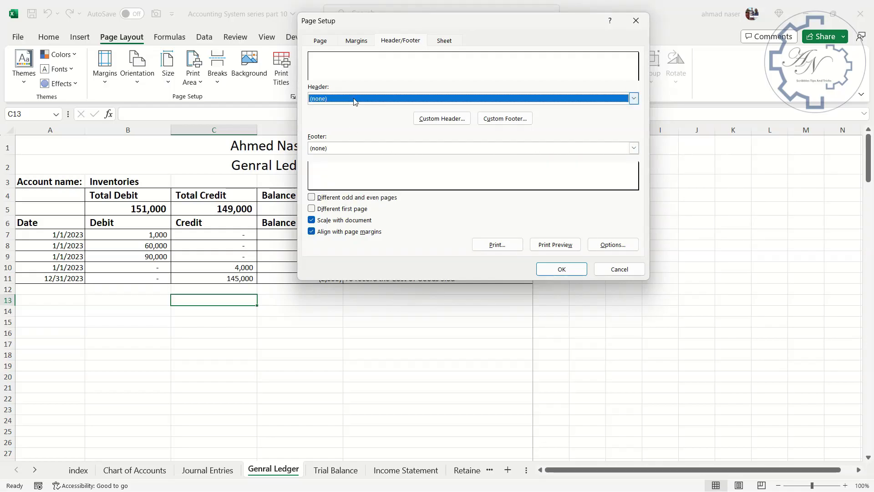
pyautogui.click(344, 145)
pyautogui.click(343, 98)
pyautogui.click(345, 97)
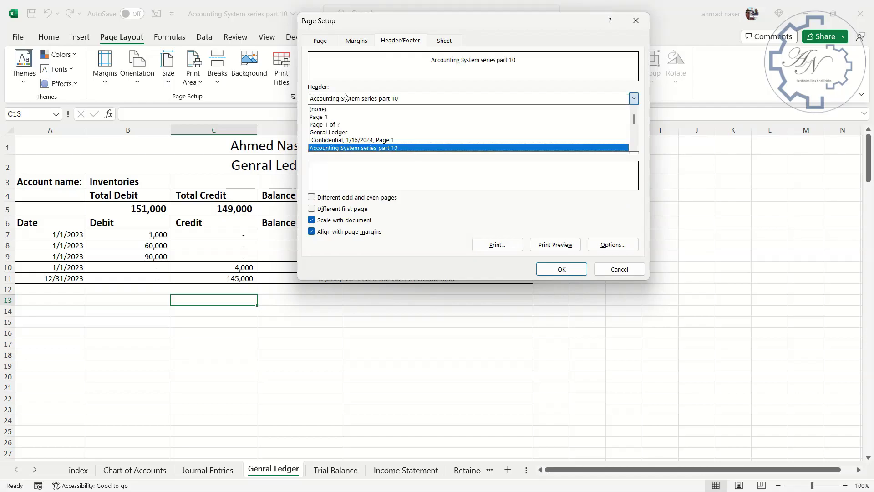
# Step: Edit the custom header's left section, confirm Page Setup, and open Print
pyautogui.click(353, 147)
pyautogui.click(440, 119)
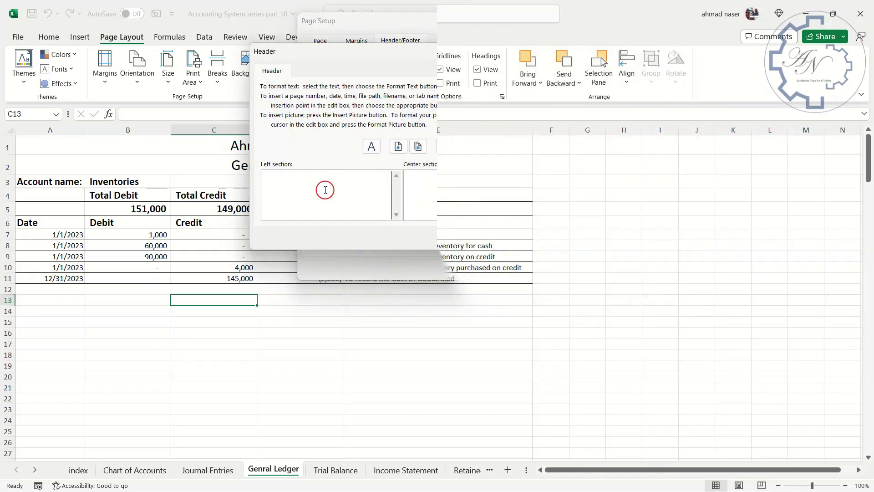
pyautogui.click(357, 268)
pyautogui.hotkey('ctrl', 'p')
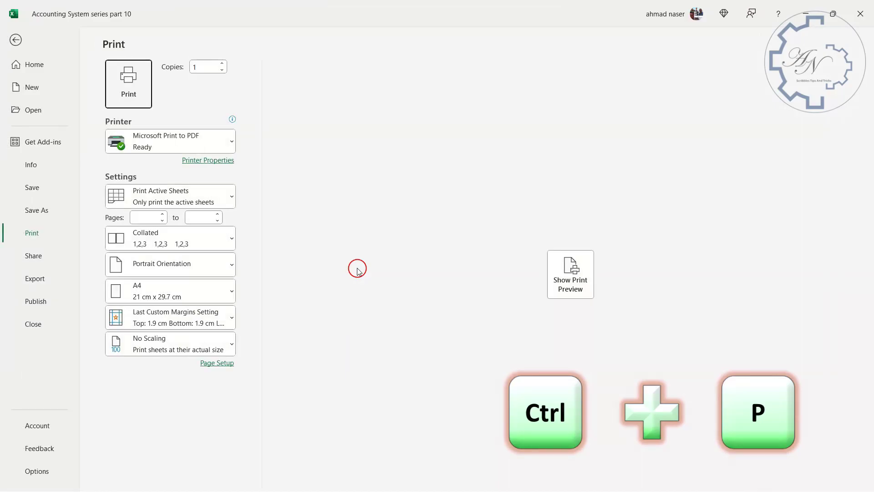
# Step: Print the ledger in Landscape orientation with all columns fitted on one page
pyautogui.click(576, 275)
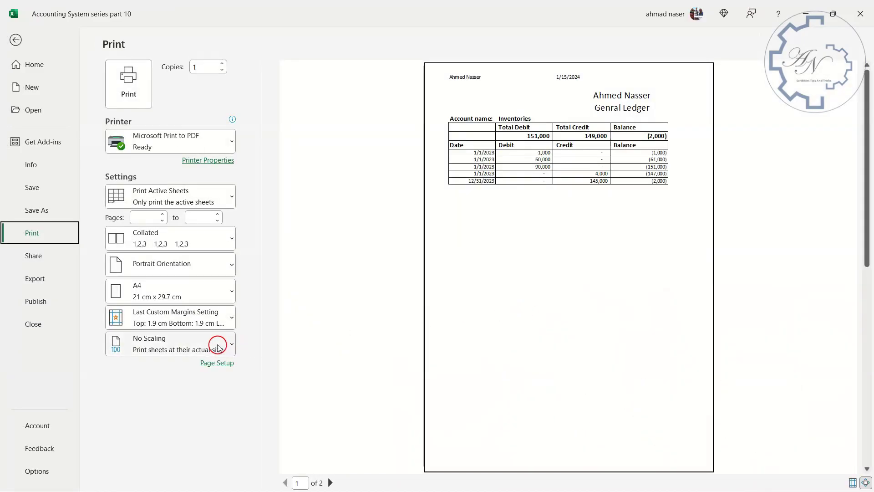
pyautogui.click(222, 264)
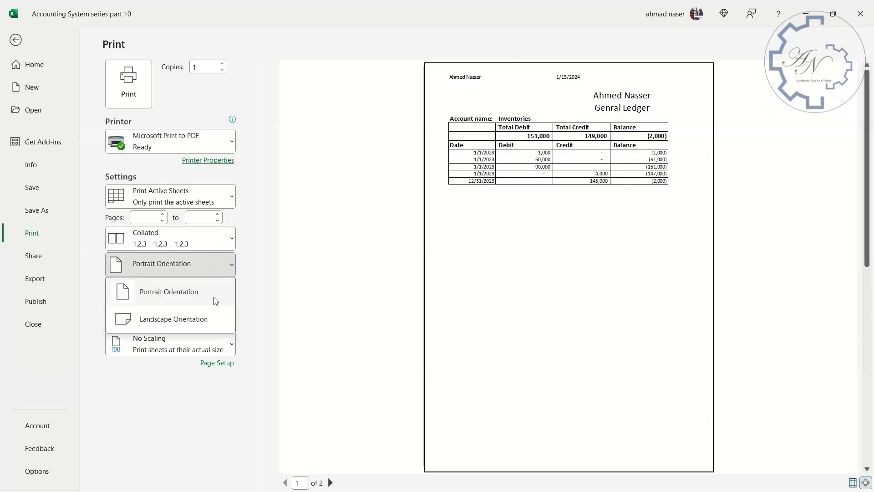
pyautogui.click(210, 318)
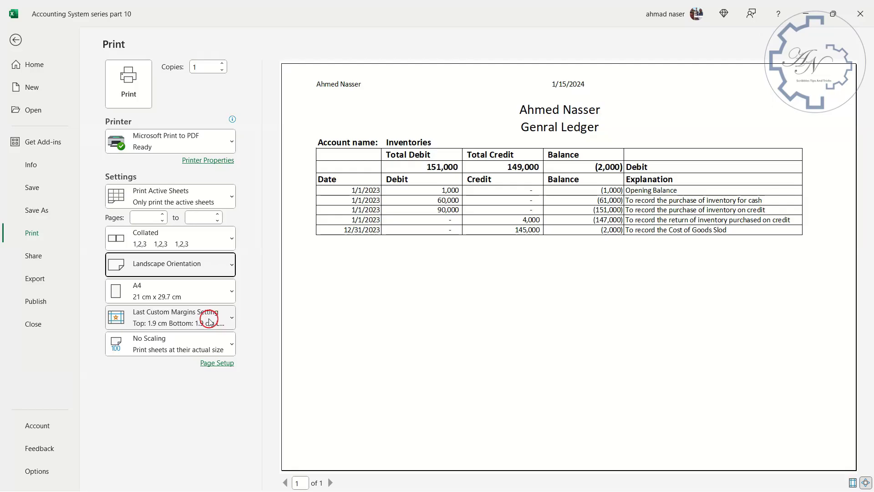
pyautogui.click(196, 351)
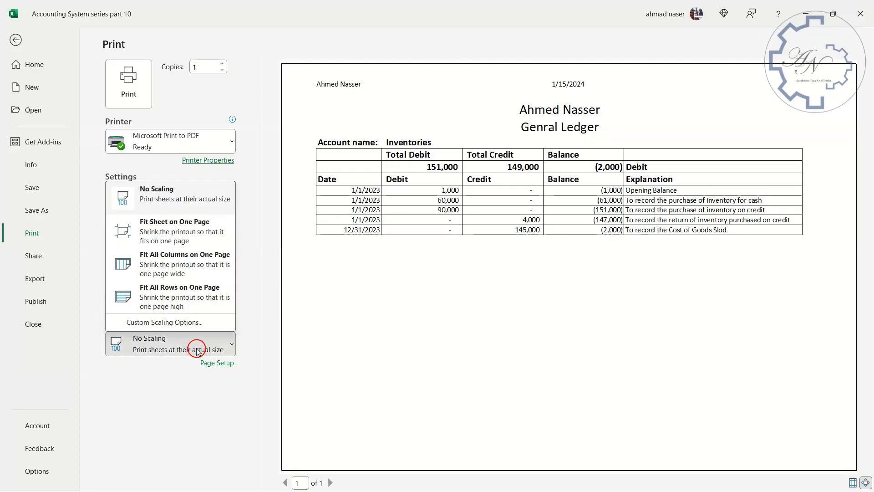
pyautogui.click(197, 266)
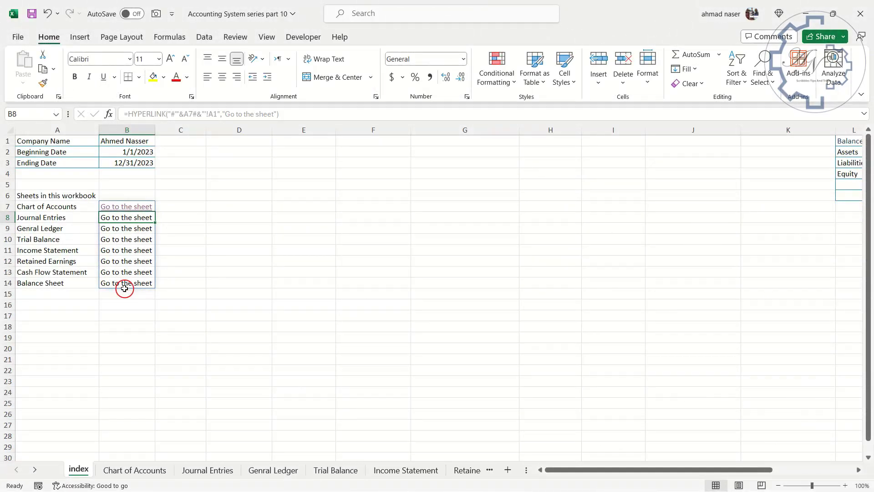
# Step: Jump to the Balance Sheet via its index link, then reopen the print preview
pyautogui.click(124, 287)
pyautogui.hotkey('ctrl', 'p')
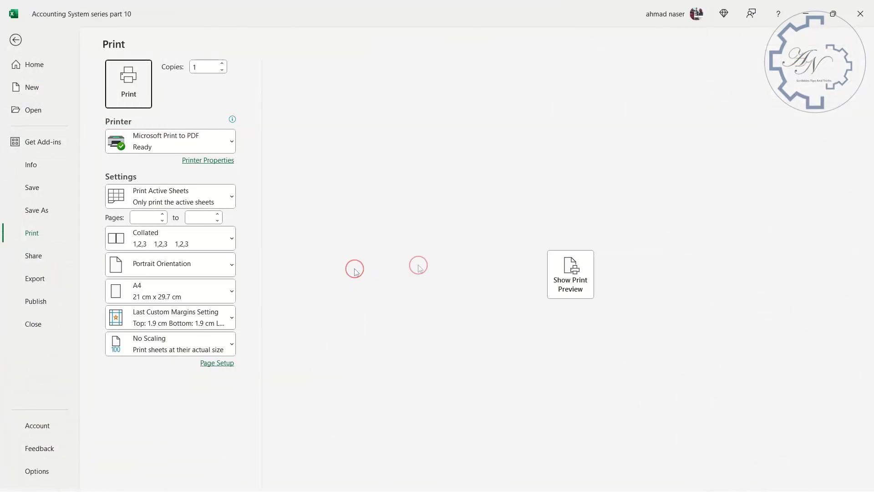
pyautogui.click(586, 277)
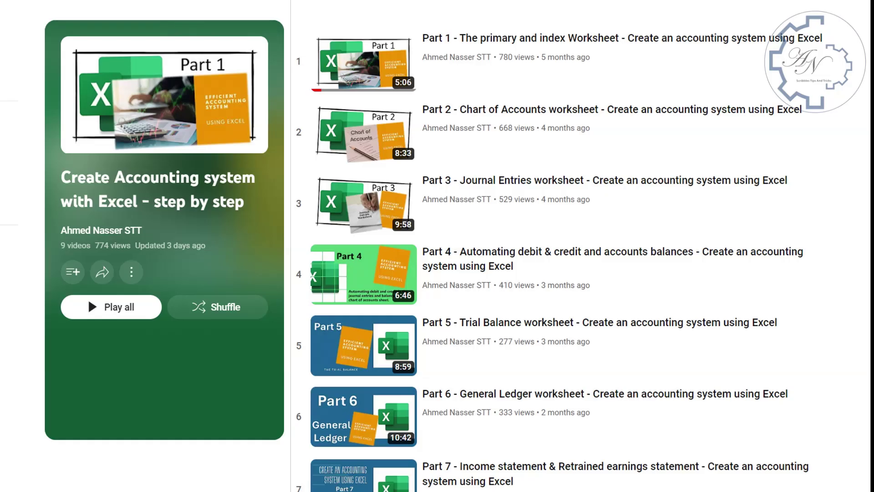
# Step: Scroll the YouTube playlist down to view the series parts through Part 7
pyautogui.scroll(-1, 583, 246)
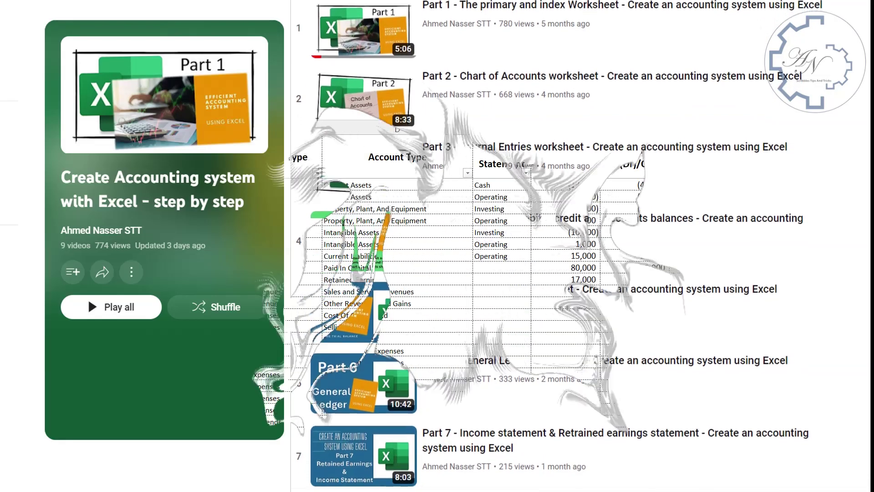